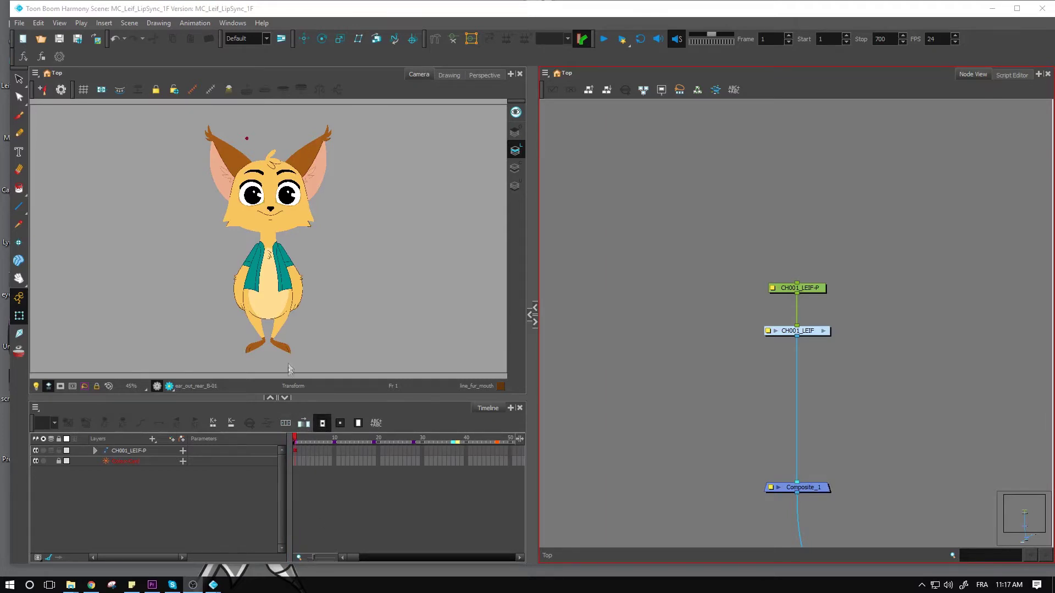
Select the fox's whole head, test a rotation around the chin pivot, then undo and deselect.
{"action": "left_click", "coordinate": [289, 225]}
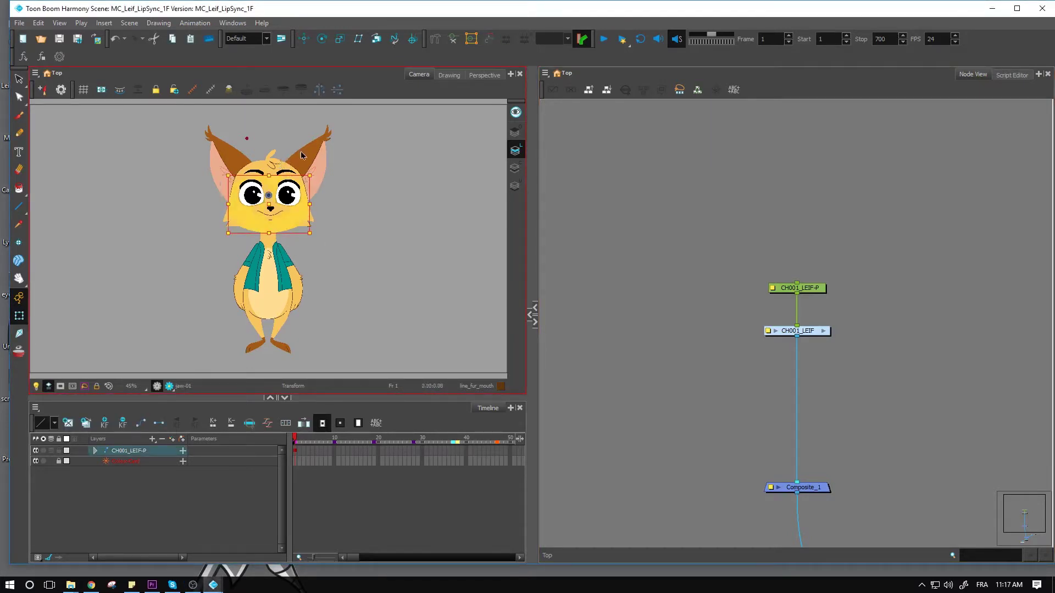
{"action": "key", "text": "b"}
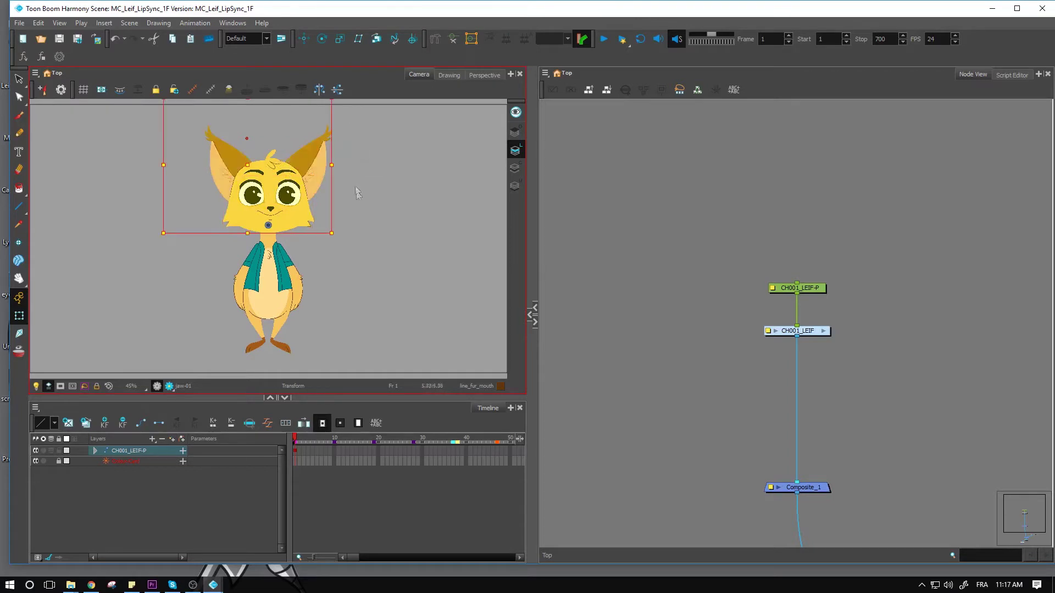
{"action": "left_click_drag", "start_coordinate": [337, 235], "coordinate": [338, 233]}
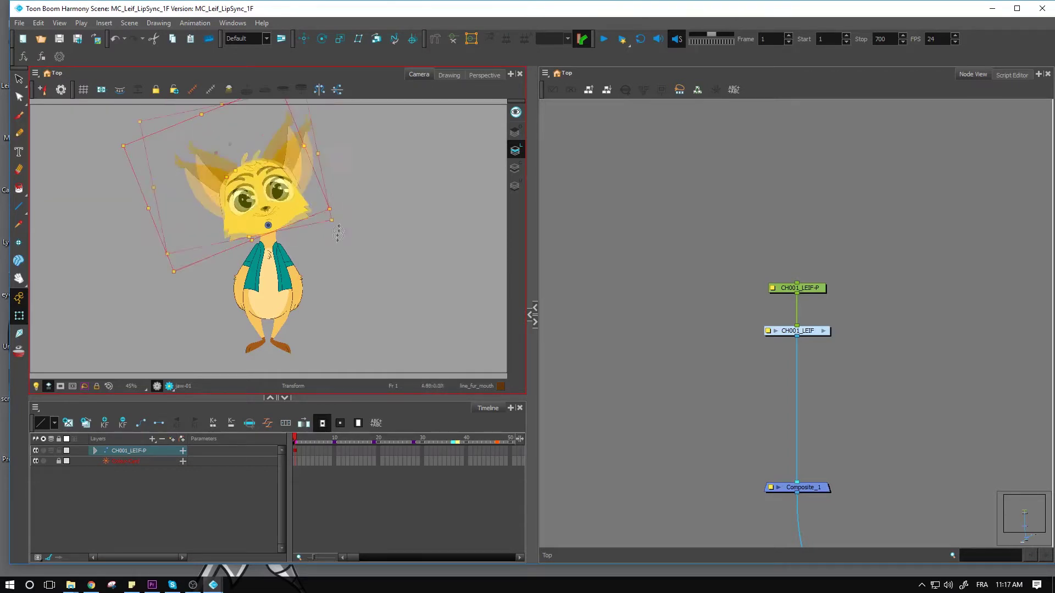
{"action": "key", "text": "ctrl+z"}
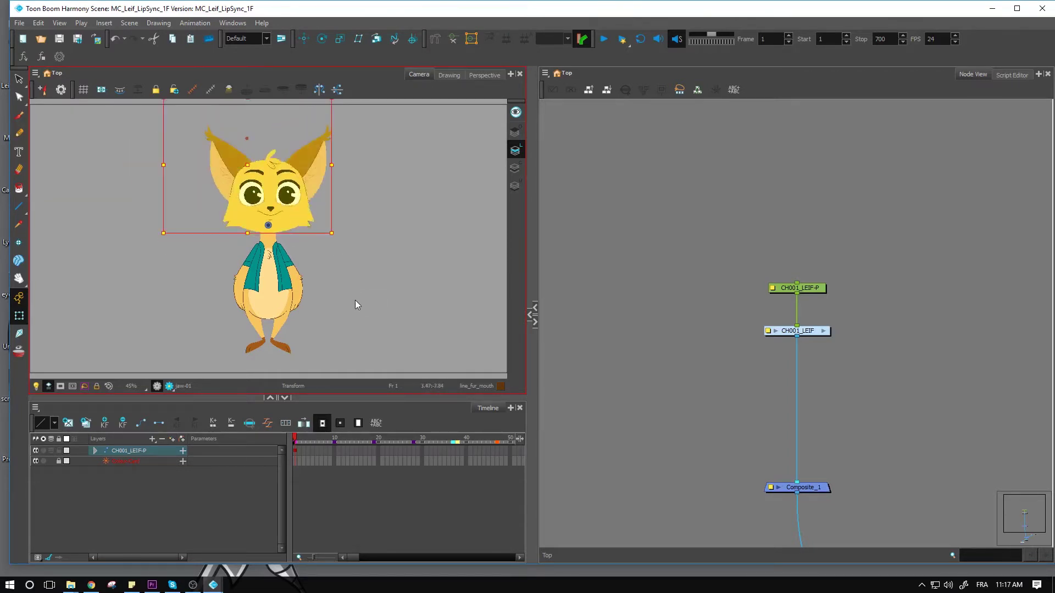
{"action": "left_click", "coordinate": [322, 335]}
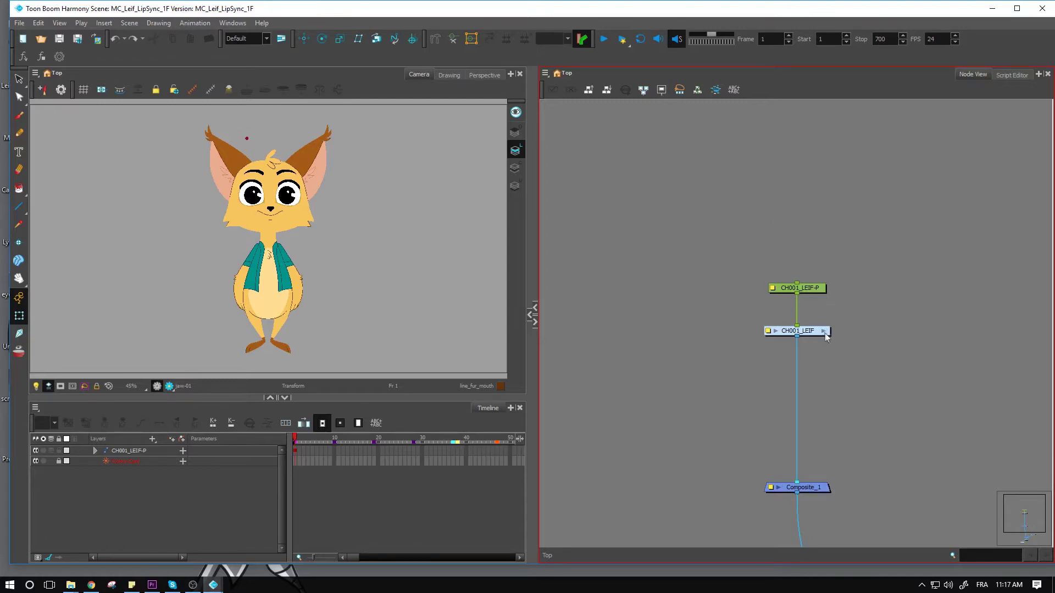
Enter the CH001_LEIF group and search the Node View for 'MC' nodes.
{"action": "left_click", "coordinate": [974, 551]}
{"action": "left_click", "coordinate": [824, 332]}
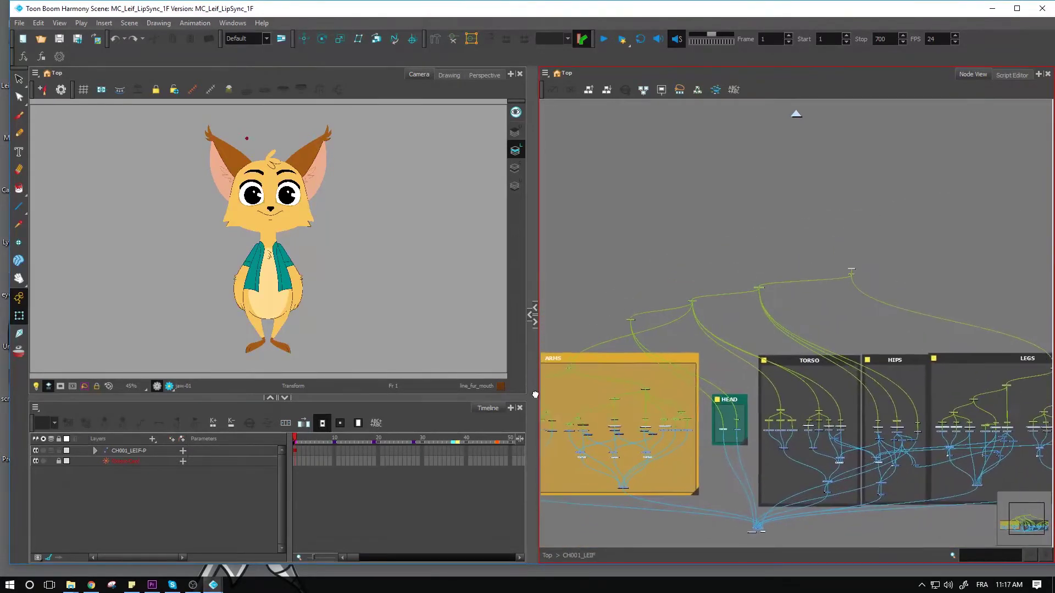
{"action": "left_click", "coordinate": [981, 557]}
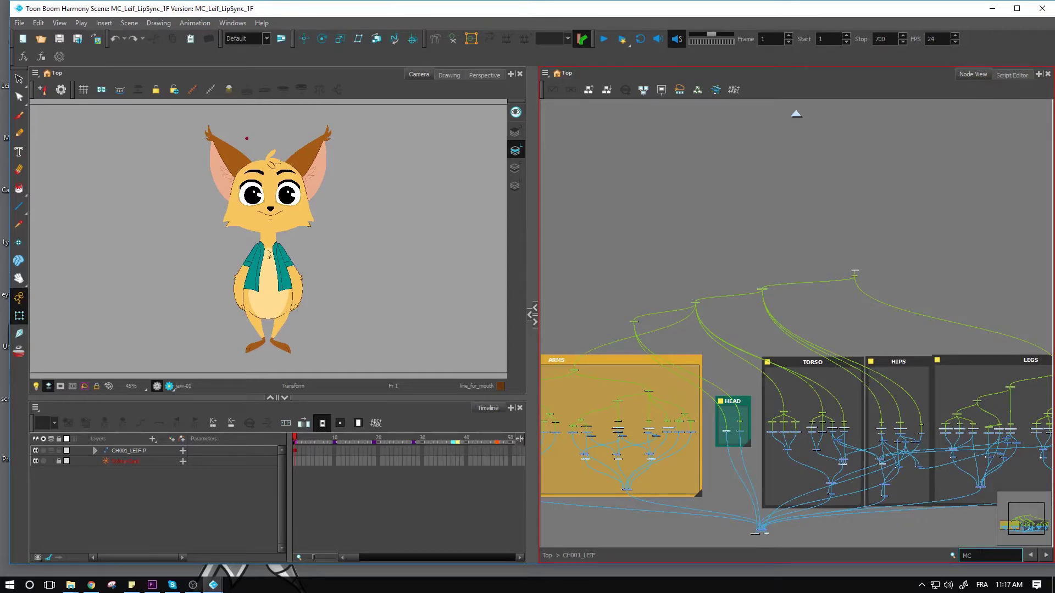
{"action": "type", "text": "MC"}
{"action": "key", "text": "Return"}
Clear the selection and zoom in on the two MC controller nodes in head_gr.
{"action": "left_click", "coordinate": [774, 174]}
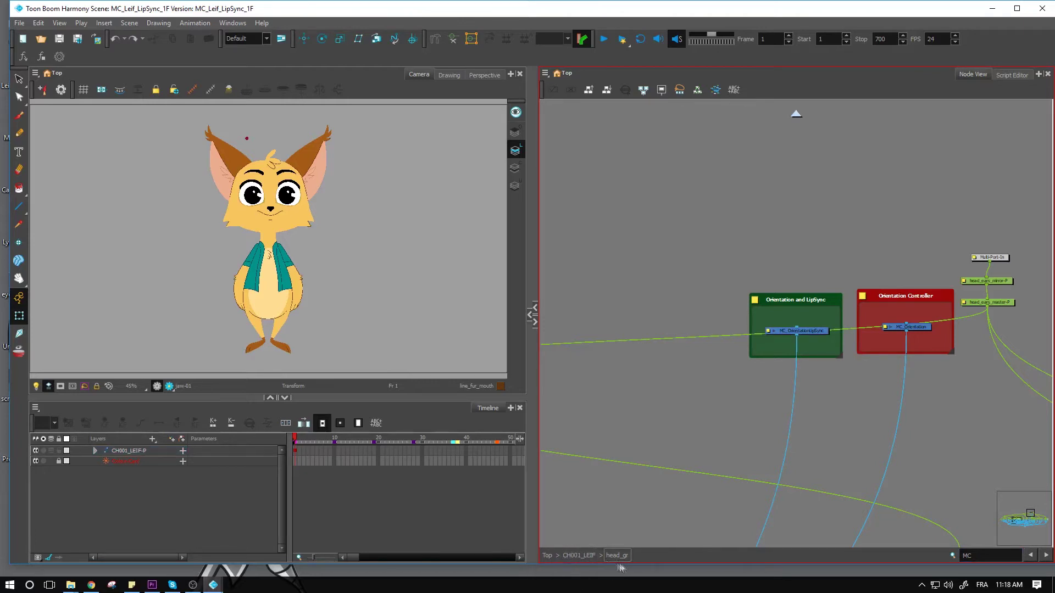
{"action": "scroll", "coordinate": [726, 440], "scroll_direction": "down", "scroll_amount": 8}
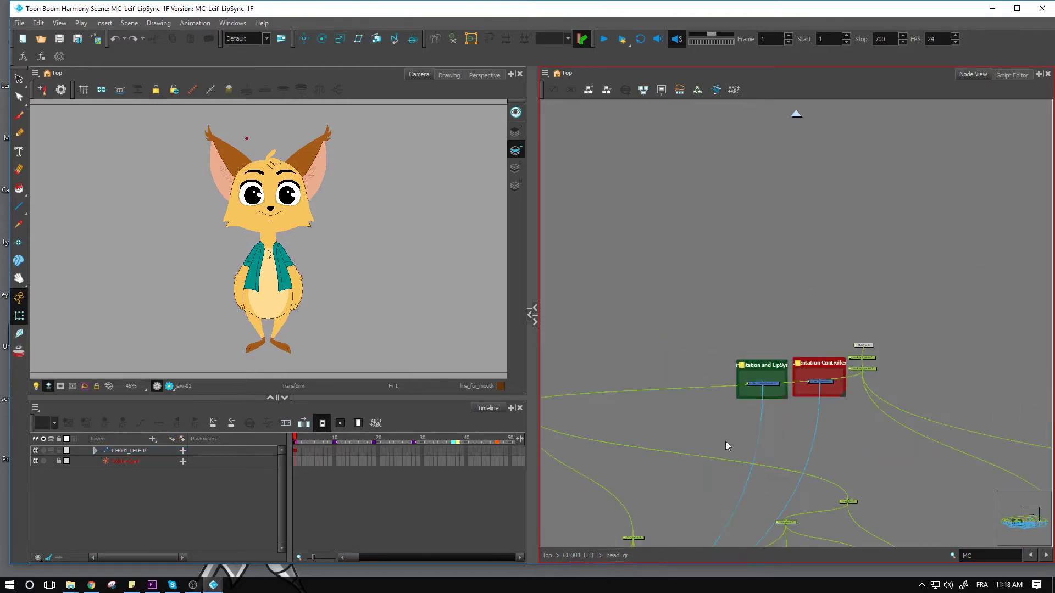
{"action": "scroll", "coordinate": [826, 414], "scroll_direction": "up", "scroll_amount": 8}
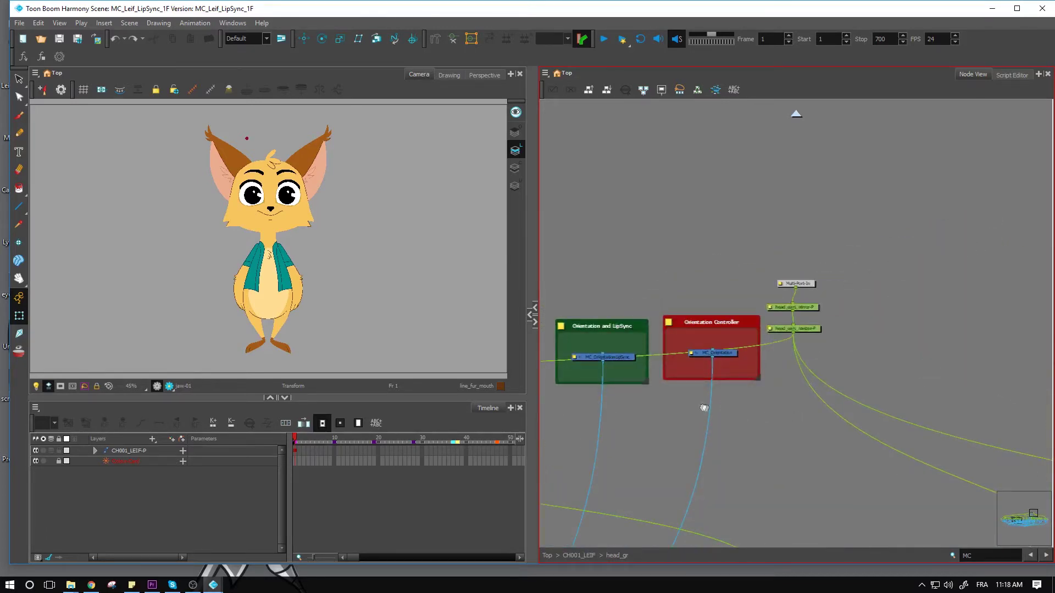
{"action": "left_click_drag", "start_coordinate": [701, 409], "coordinate": [832, 439]}
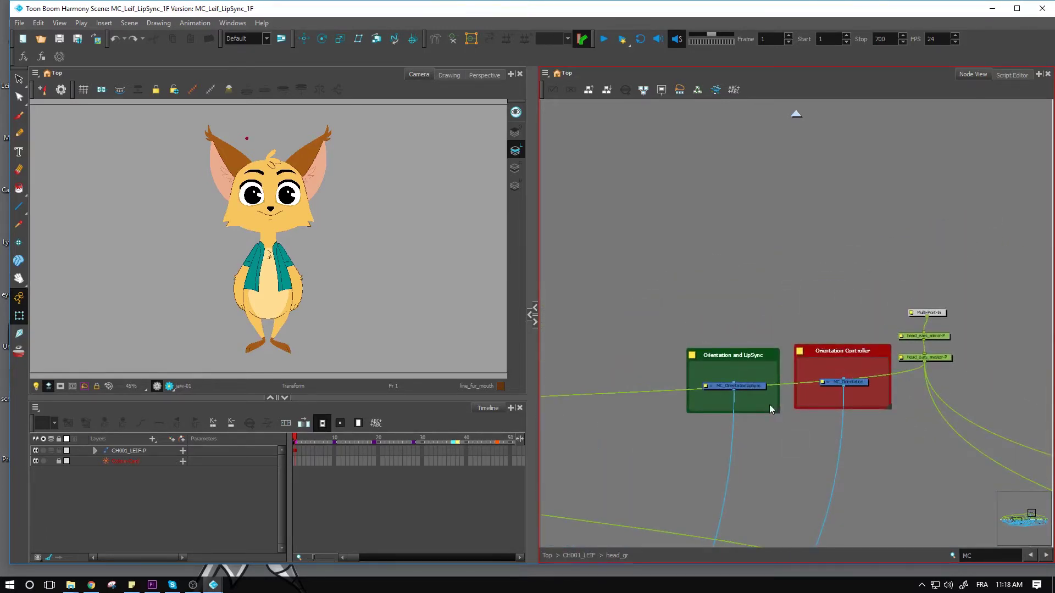
{"action": "scroll", "coordinate": [738, 401], "scroll_direction": "up", "scroll_amount": 4}
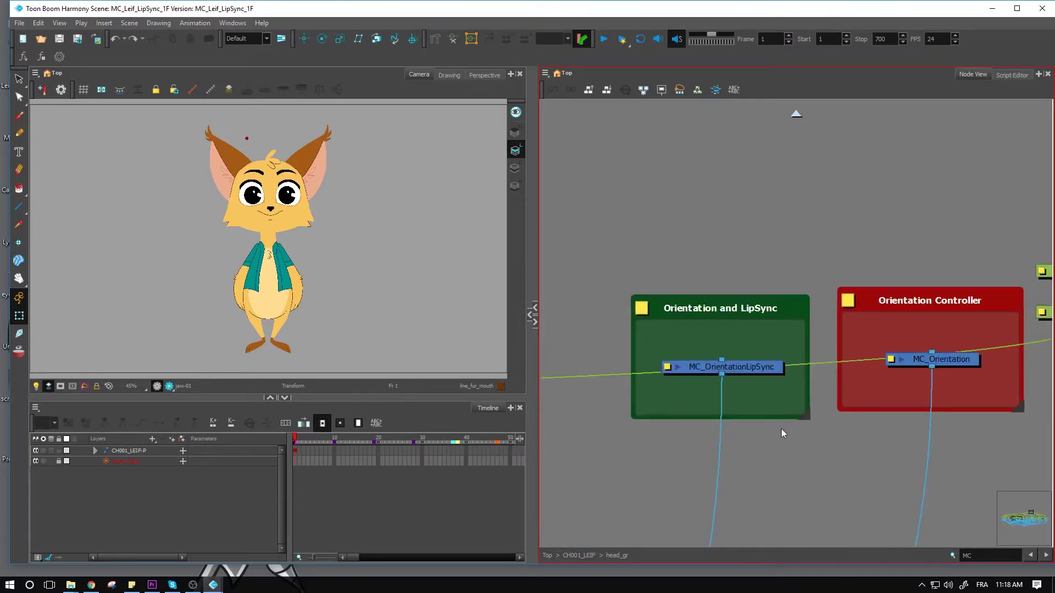
{"action": "left_click", "coordinate": [764, 369]}
{"action": "left_click", "coordinate": [964, 360]}
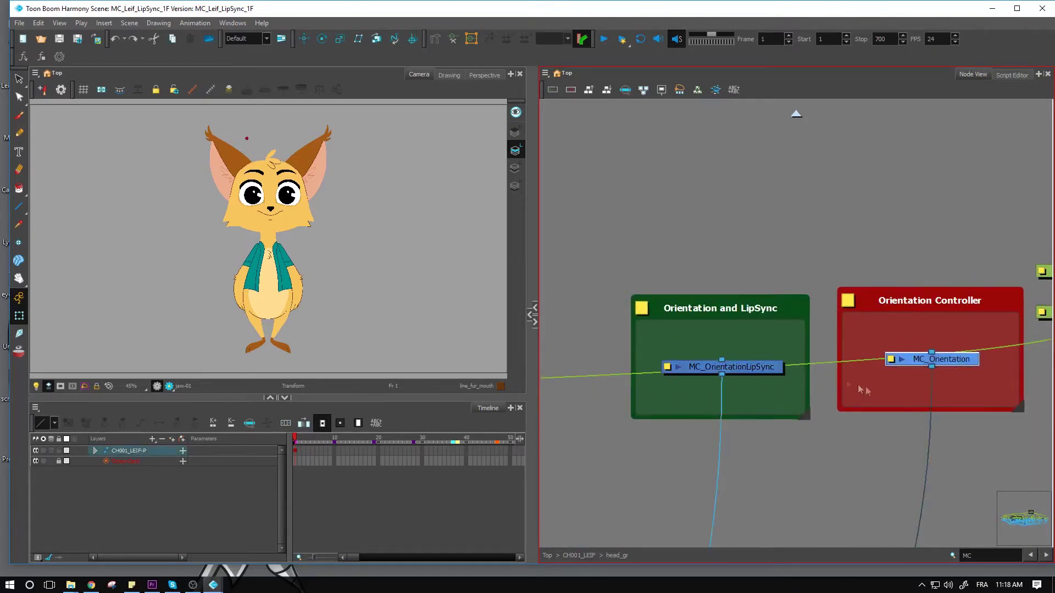
{"action": "left_click", "coordinate": [708, 311]}
{"action": "left_click", "coordinate": [934, 311]}
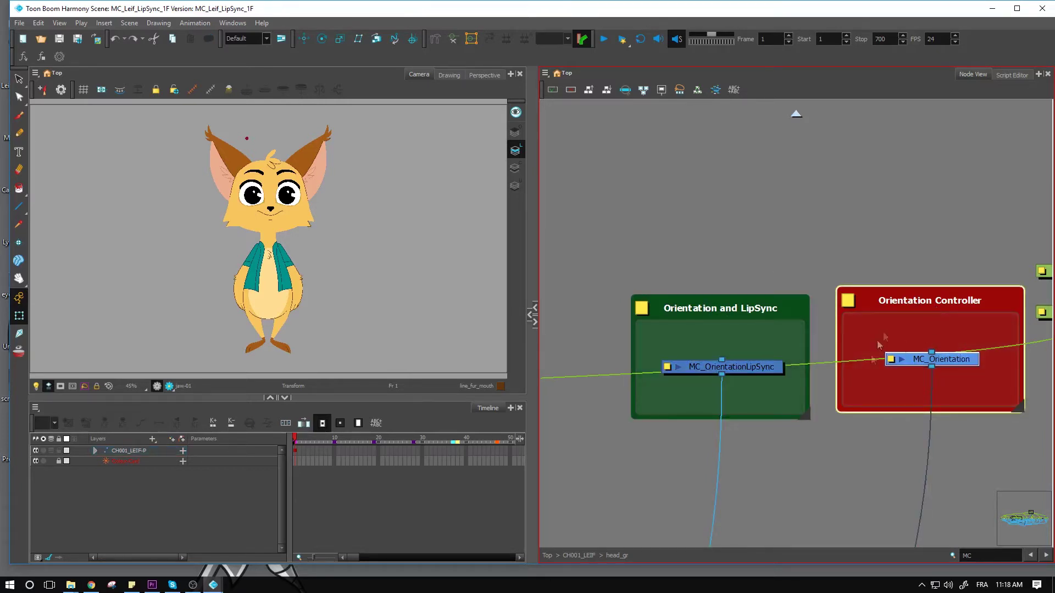
{"action": "left_click", "coordinate": [900, 434]}
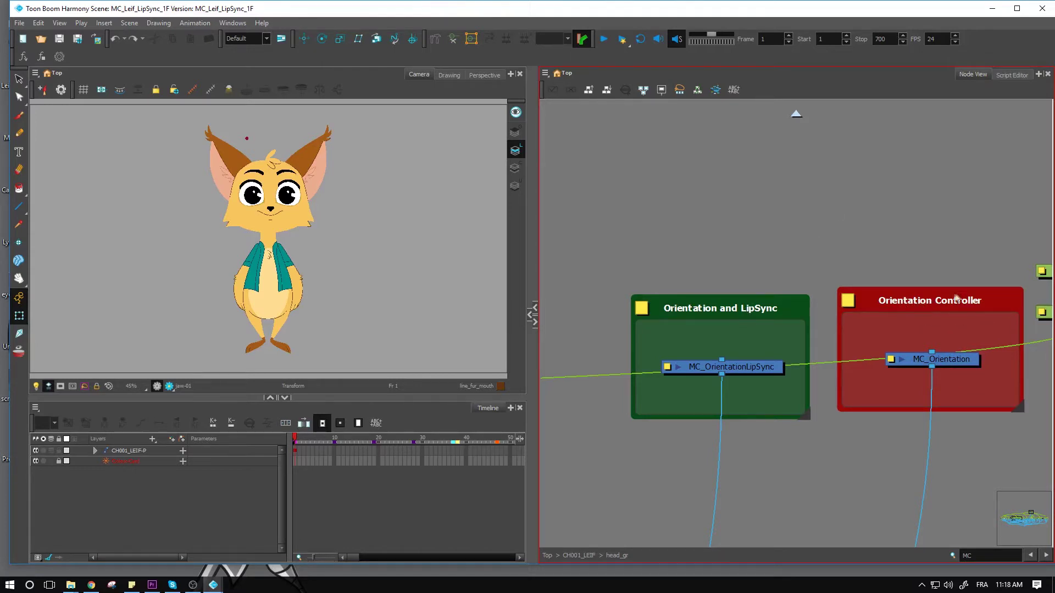
{"action": "left_click", "coordinate": [948, 360]}
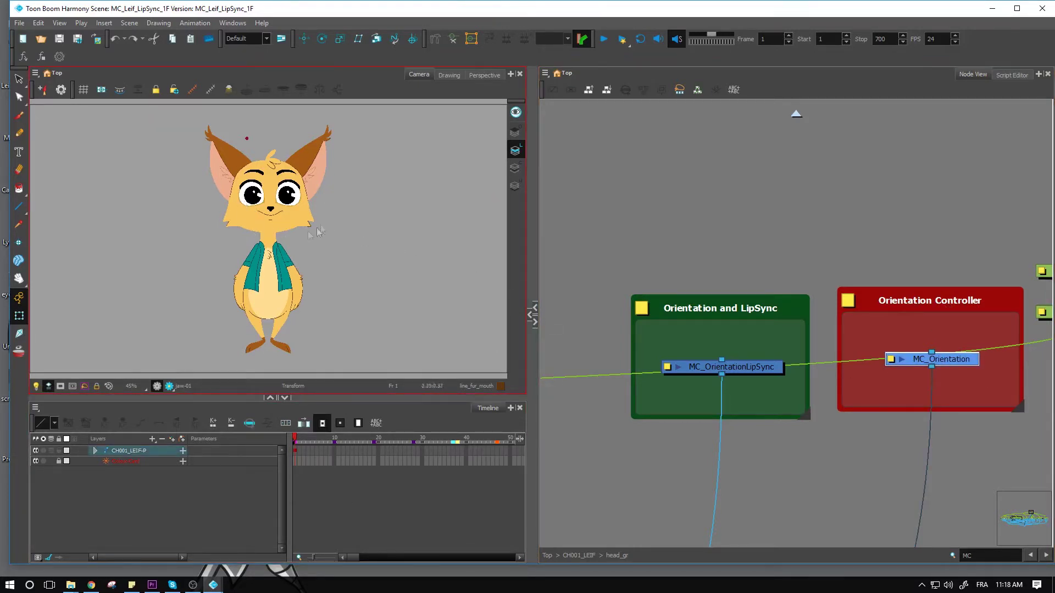
{"action": "left_click", "coordinate": [719, 366]}
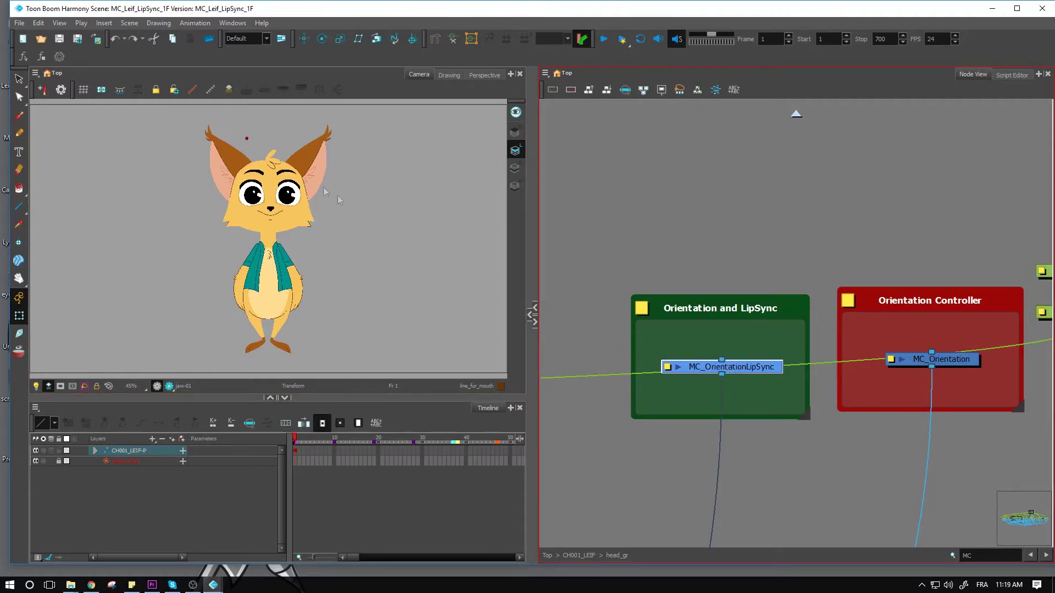
Show the lip-sync slider, maximize the window, and lower MC_OrientationLipSync's slider halfway to open Leif's mouth.
{"action": "left_click", "coordinate": [191, 91]}
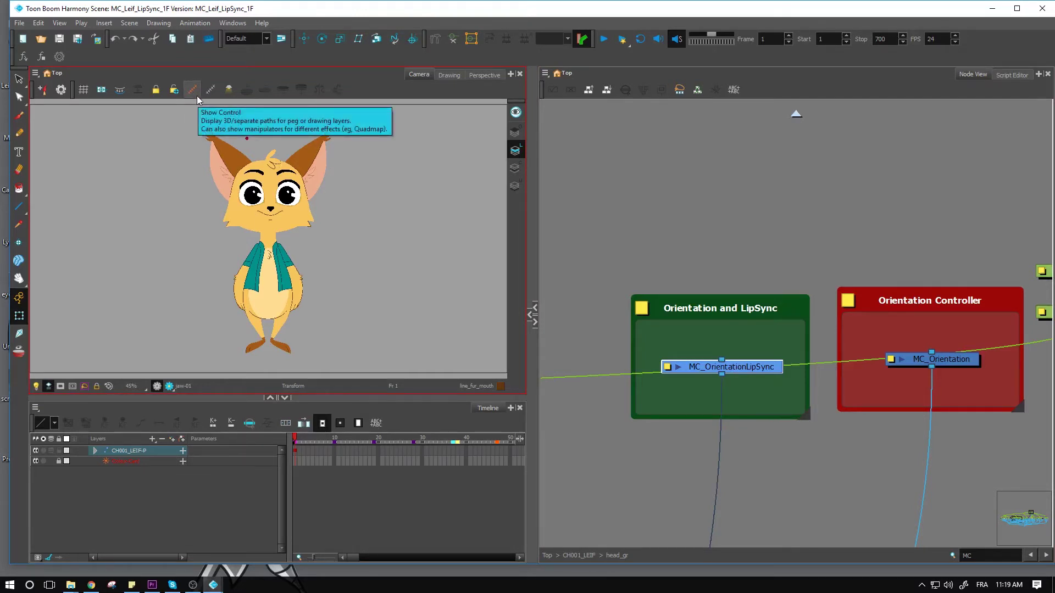
{"action": "left_click", "coordinate": [287, 252]}
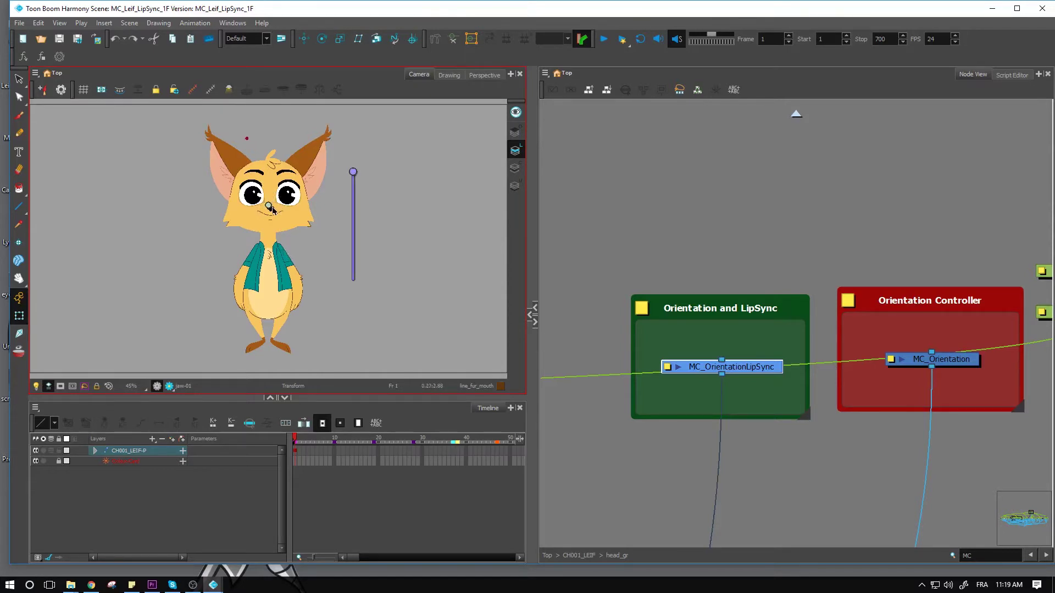
{"action": "key", "text": "super+Up"}
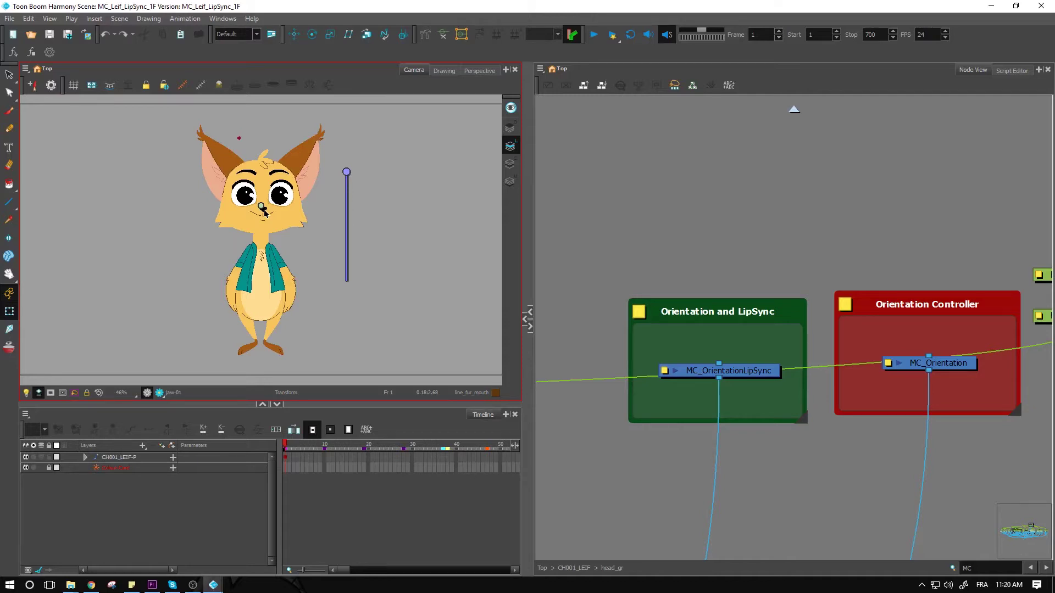
{"action": "left_click", "coordinate": [745, 371]}
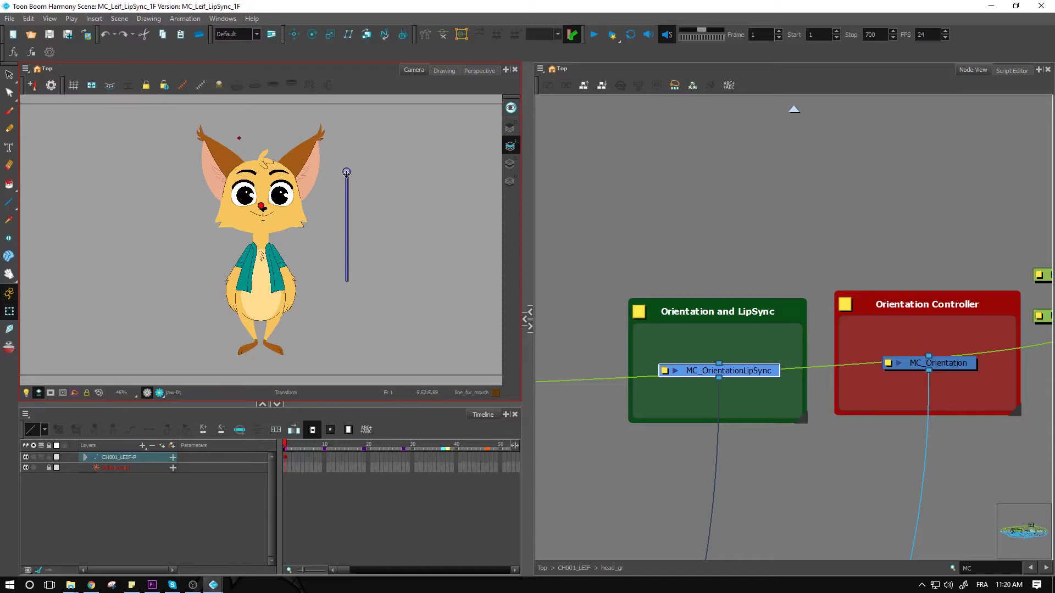
{"action": "mouse_move", "coordinate": [346, 172]}
{"action": "left_mouse_down"}
{"action": "mouse_move", "coordinate": [341, 254]}
{"action": "mouse_move", "coordinate": [346, 171]}
{"action": "left_mouse_up"}
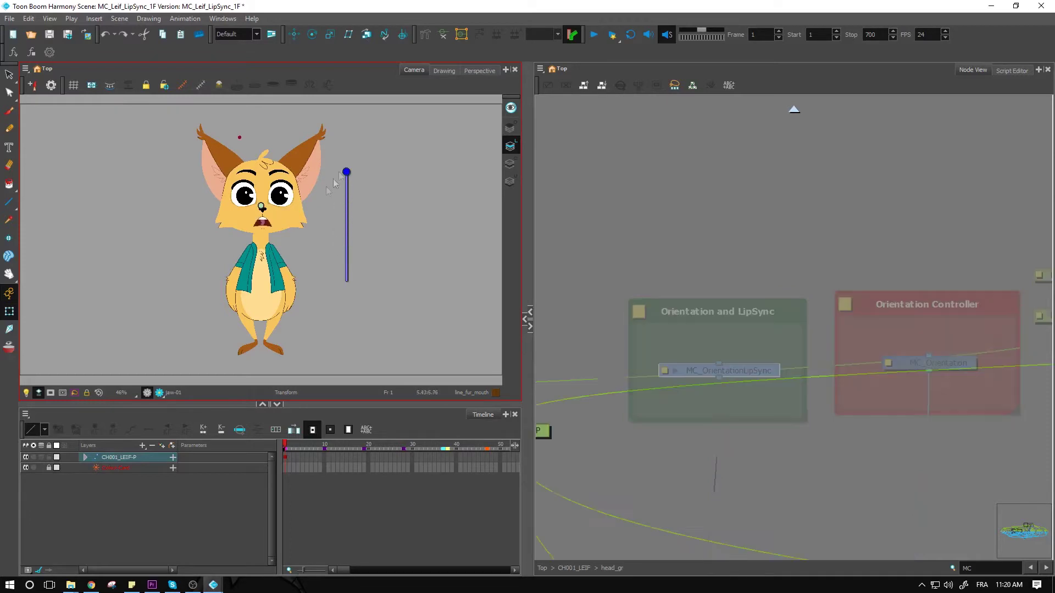
Drag the red nose control point to turn Leif's head sideways.
{"action": "left_click", "coordinate": [261, 207]}
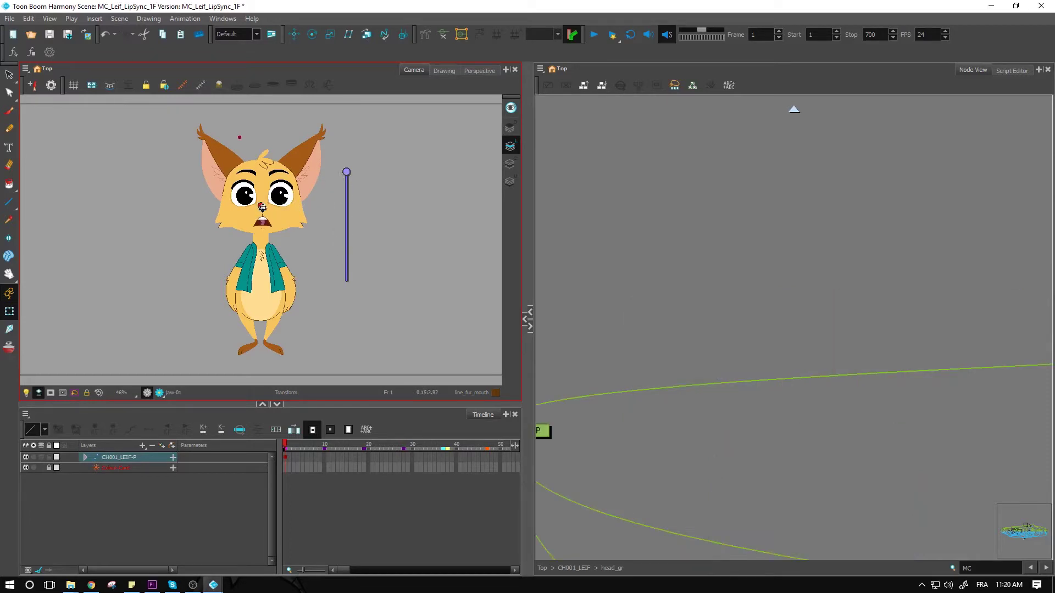
{"action": "mouse_move", "coordinate": [262, 206]}
{"action": "left_mouse_down"}
{"action": "mouse_move", "coordinate": [268, 169]}
{"action": "mouse_move", "coordinate": [248, 230]}
{"action": "mouse_move", "coordinate": [264, 217]}
{"action": "mouse_move", "coordinate": [247, 207]}
{"action": "mouse_move", "coordinate": [273, 214]}
{"action": "mouse_move", "coordinate": [265, 223]}
{"action": "mouse_move", "coordinate": [276, 209]}
{"action": "left_mouse_up"}
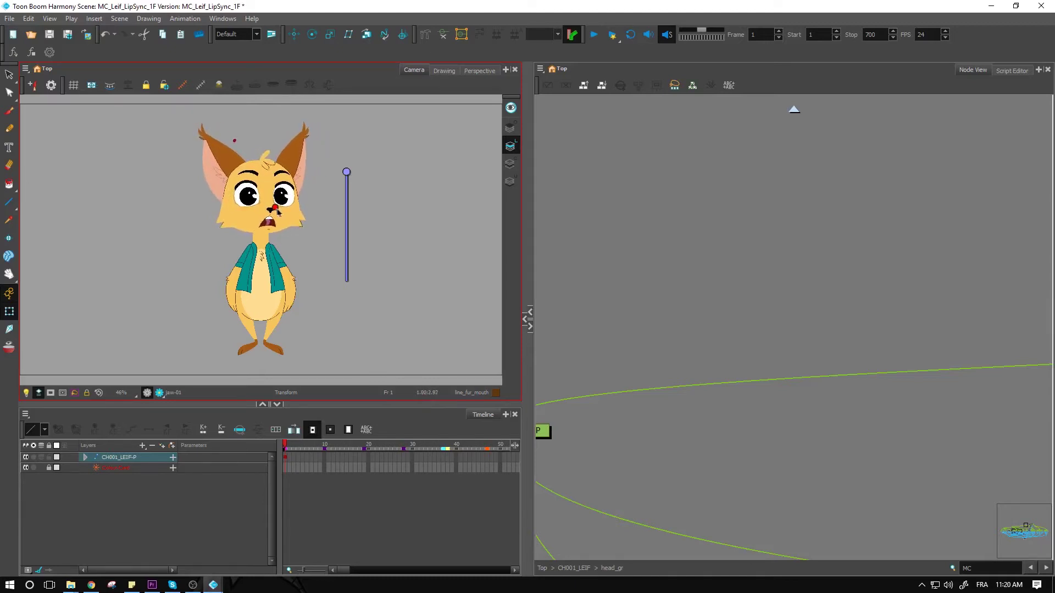
{"action": "left_click_drag", "start_coordinate": [277, 211], "coordinate": [282, 214]}
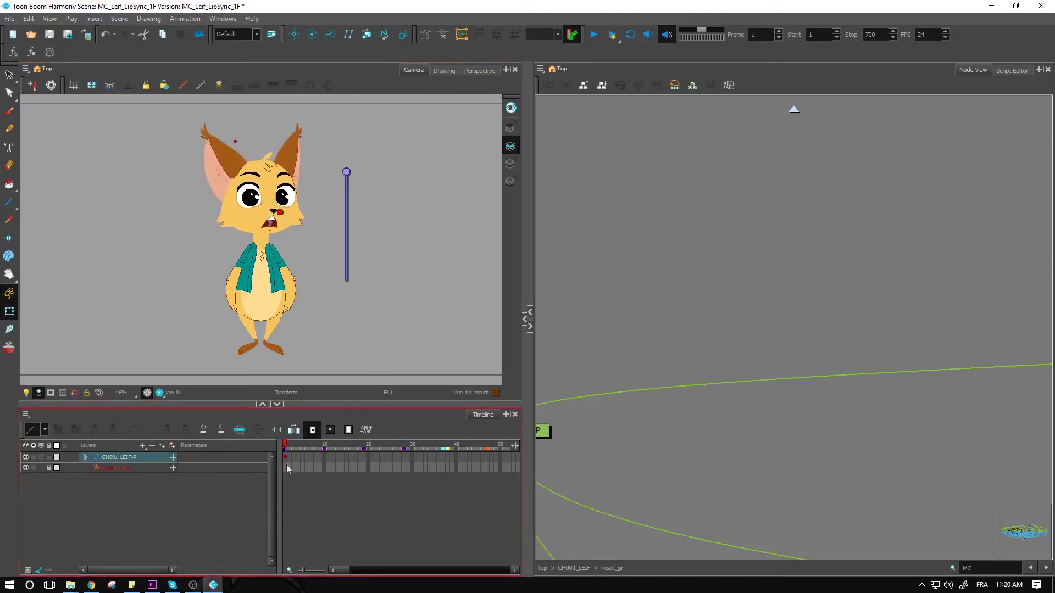
At frame 10, tilt the head up, then select the CH001_LEIF-P layer's frame-7 cell.
{"action": "left_click", "coordinate": [324, 444]}
{"action": "left_click_drag", "start_coordinate": [281, 213], "coordinate": [287, 175]}
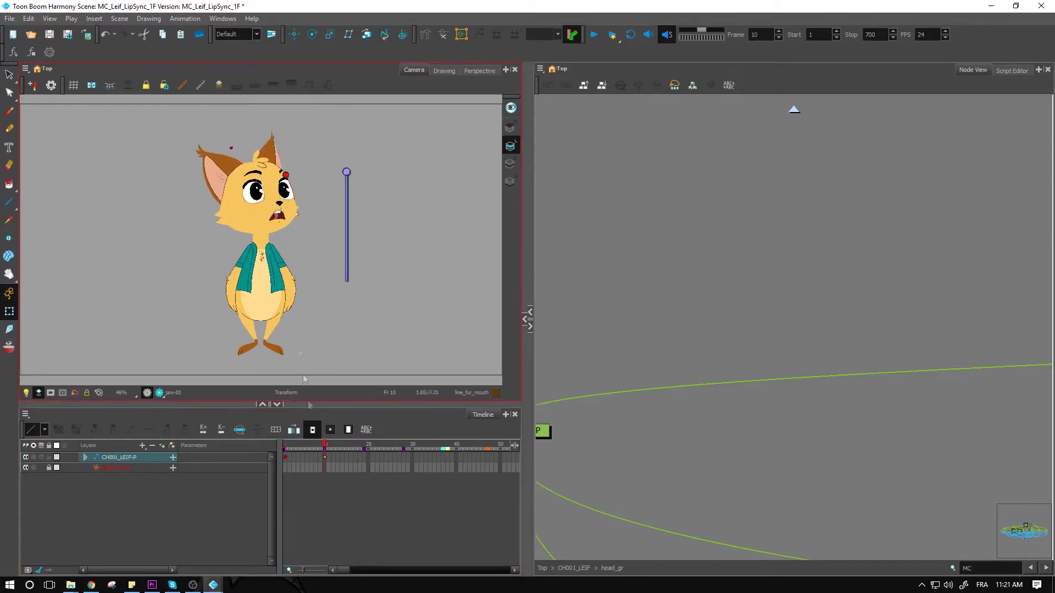
{"action": "left_click", "coordinate": [311, 457]}
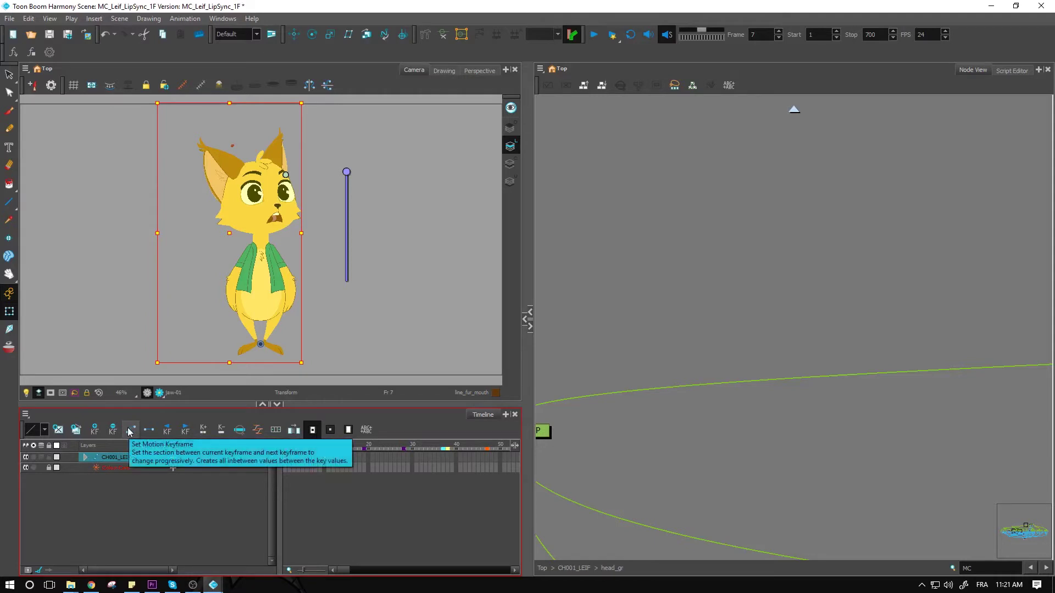
Add a keyframe at frame 10 on the fox rig, then deselect it.
{"action": "left_click", "coordinate": [282, 446]}
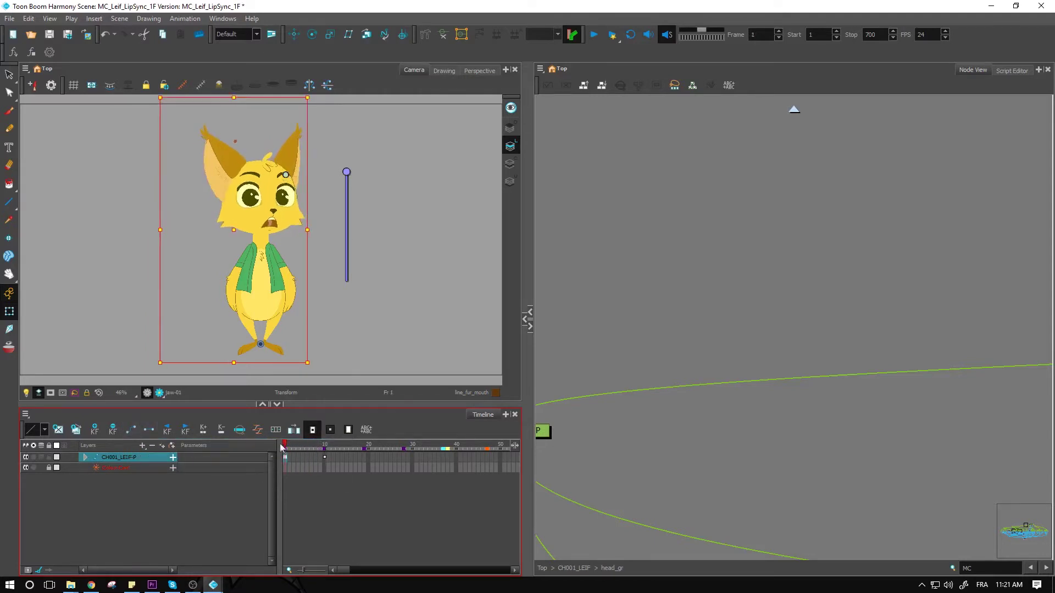
{"action": "left_click", "coordinate": [324, 445]}
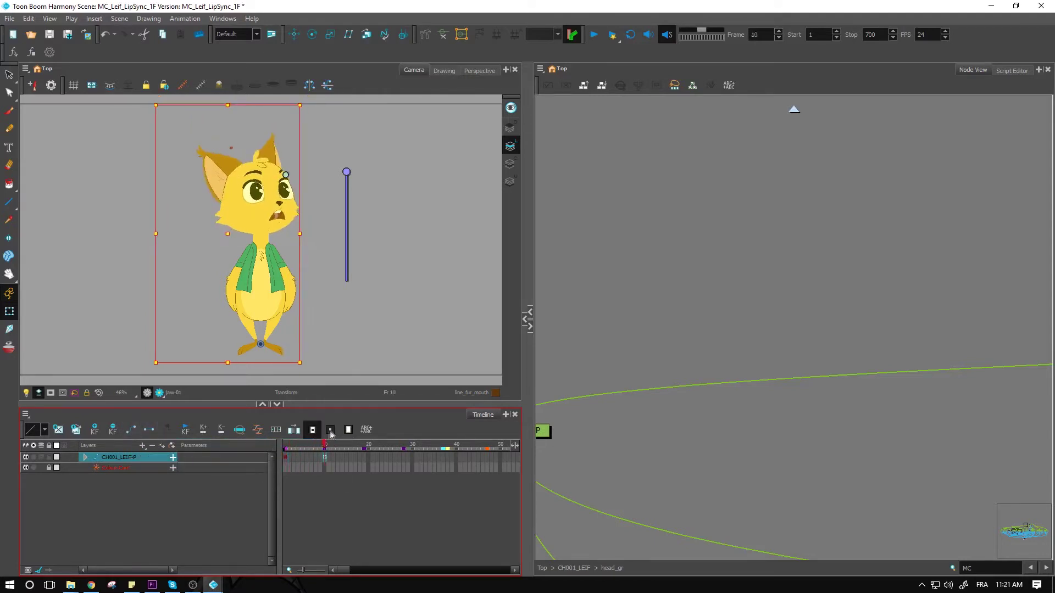
{"action": "left_click", "coordinate": [331, 434]}
{"action": "key", "text": "period"}
{"action": "key", "text": "period"}
{"action": "key", "text": "period"}
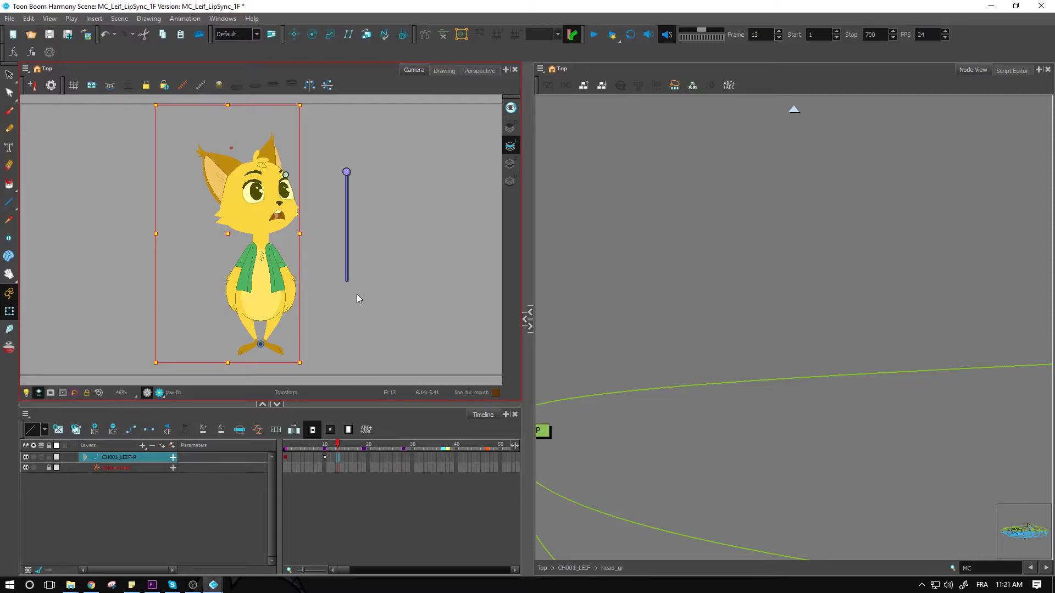
{"action": "left_click", "coordinate": [325, 449]}
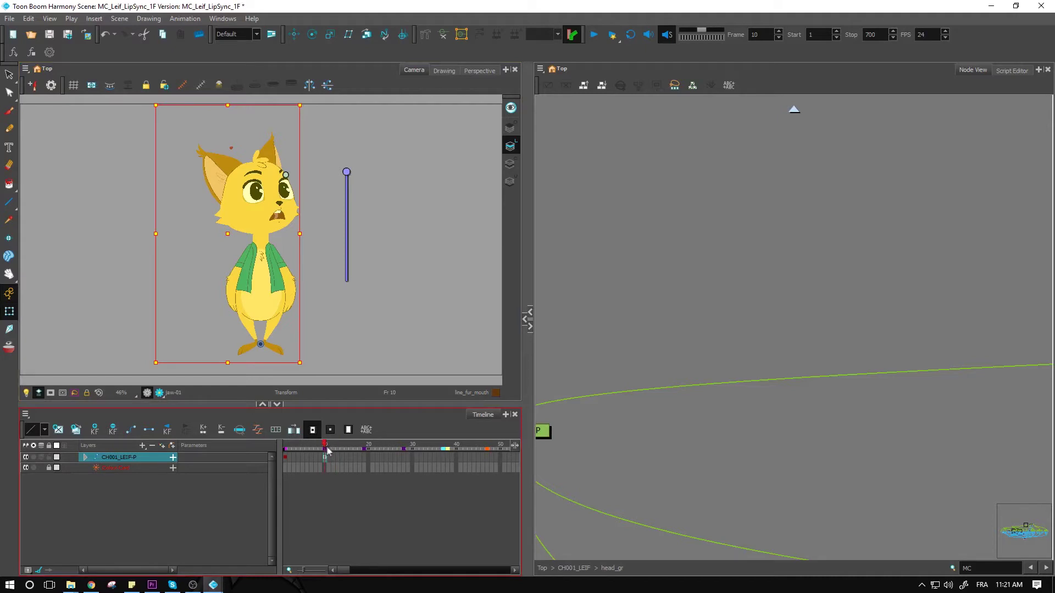
{"action": "left_click", "coordinate": [388, 256]}
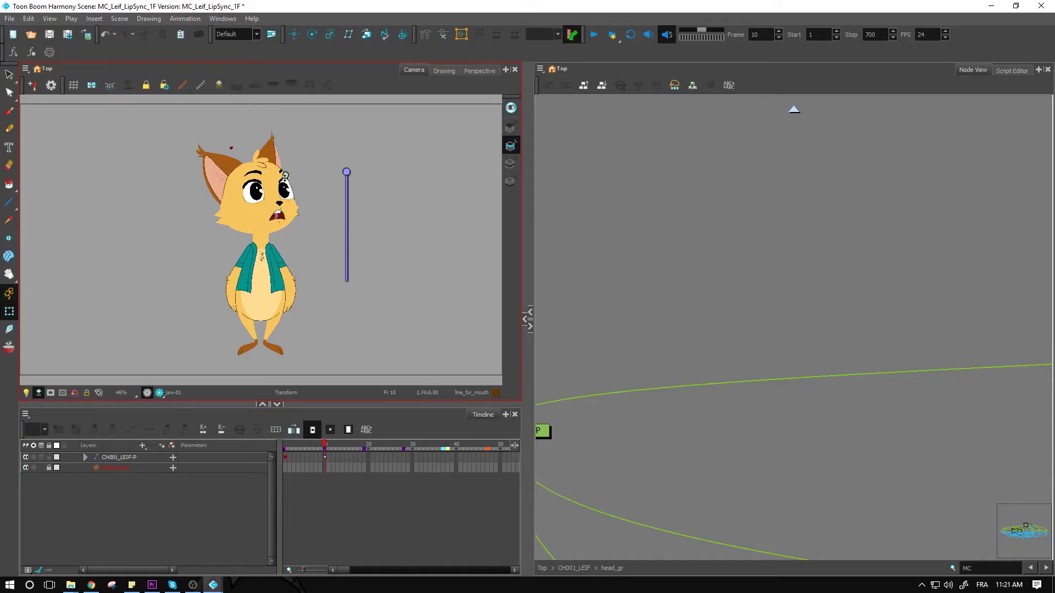
Try several head poses for Leif at frame 10 with the master controller, ending with an upward tilt.
{"action": "left_click_drag", "start_coordinate": [286, 177], "coordinate": [278, 215]}
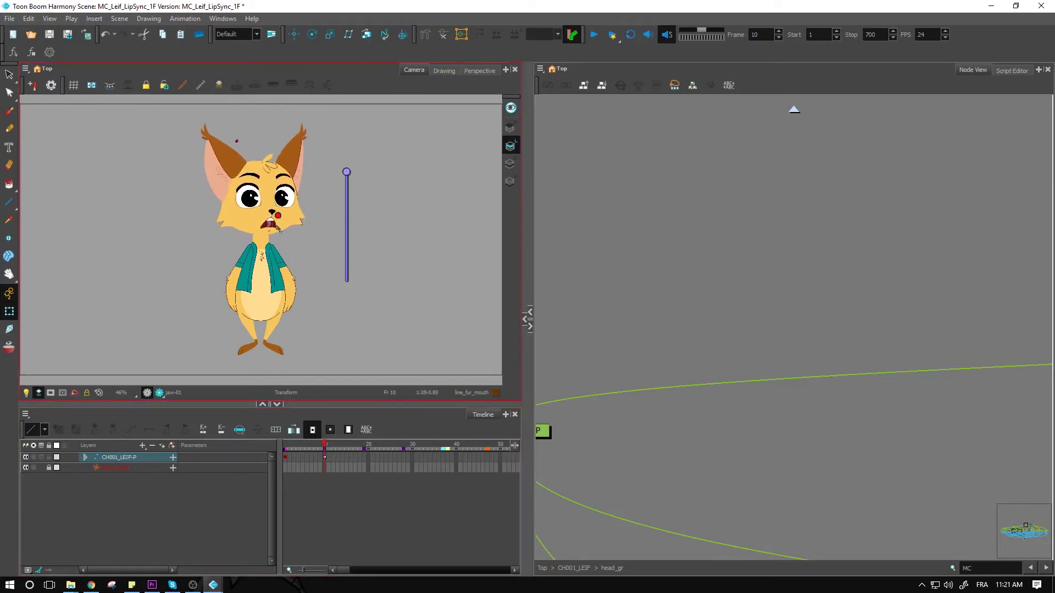
{"action": "left_click_drag", "start_coordinate": [277, 215], "coordinate": [269, 183]}
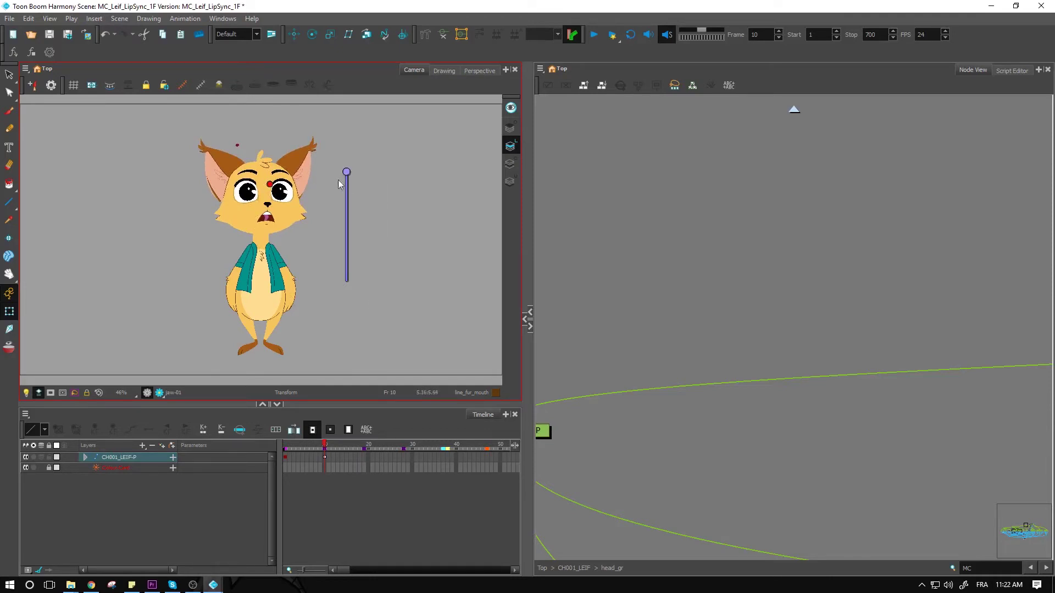
{"action": "left_click", "coordinate": [698, 358]}
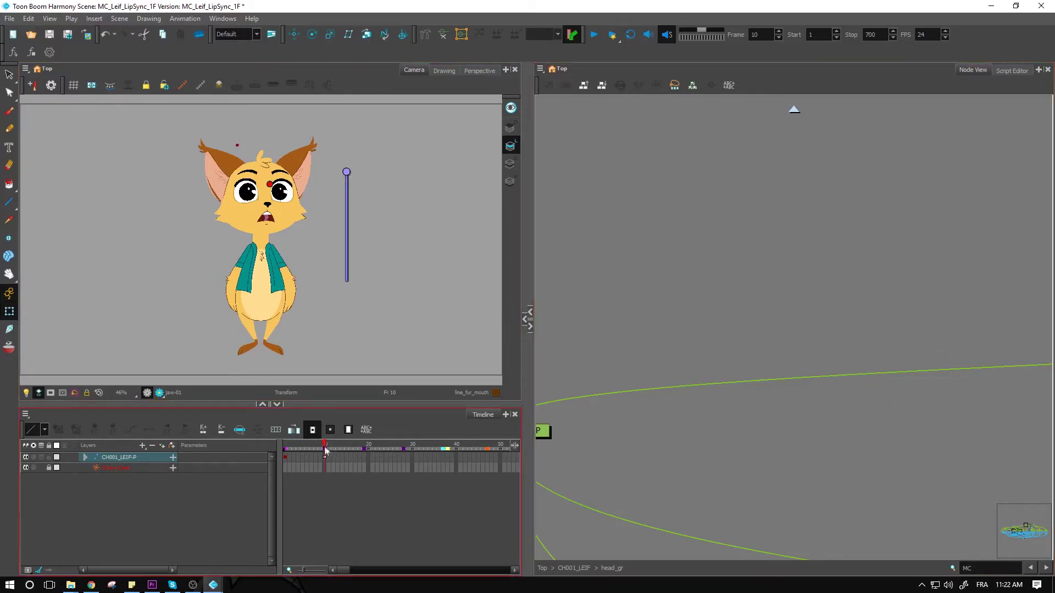
{"action": "mouse_move", "coordinate": [324, 446]}
{"action": "left_mouse_down"}
{"action": "mouse_move", "coordinate": [275, 443]}
{"action": "mouse_move", "coordinate": [325, 440]}
{"action": "left_mouse_up"}
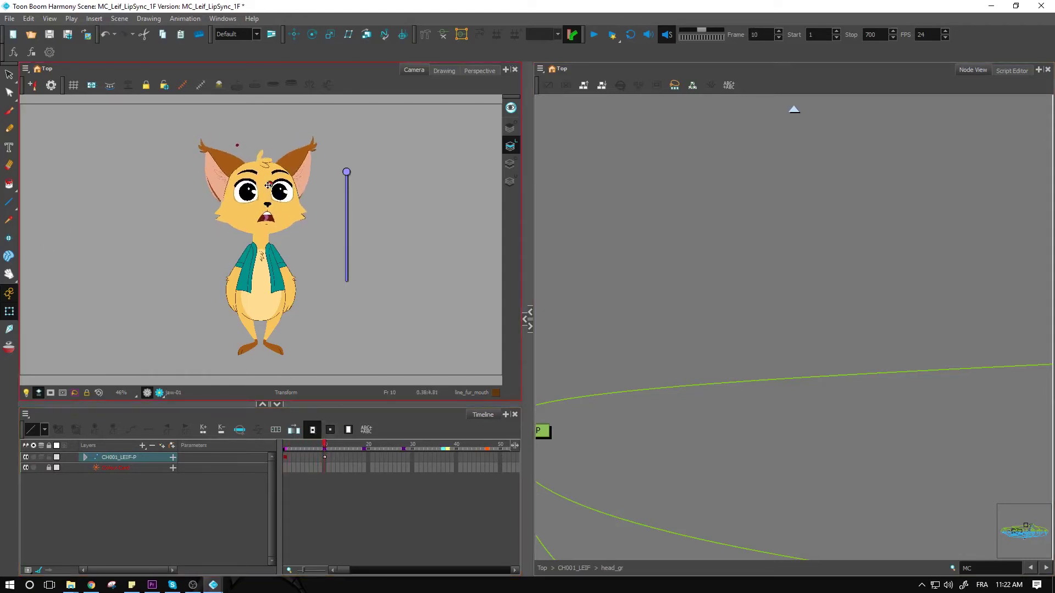
{"action": "left_click_drag", "start_coordinate": [268, 185], "coordinate": [307, 209]}
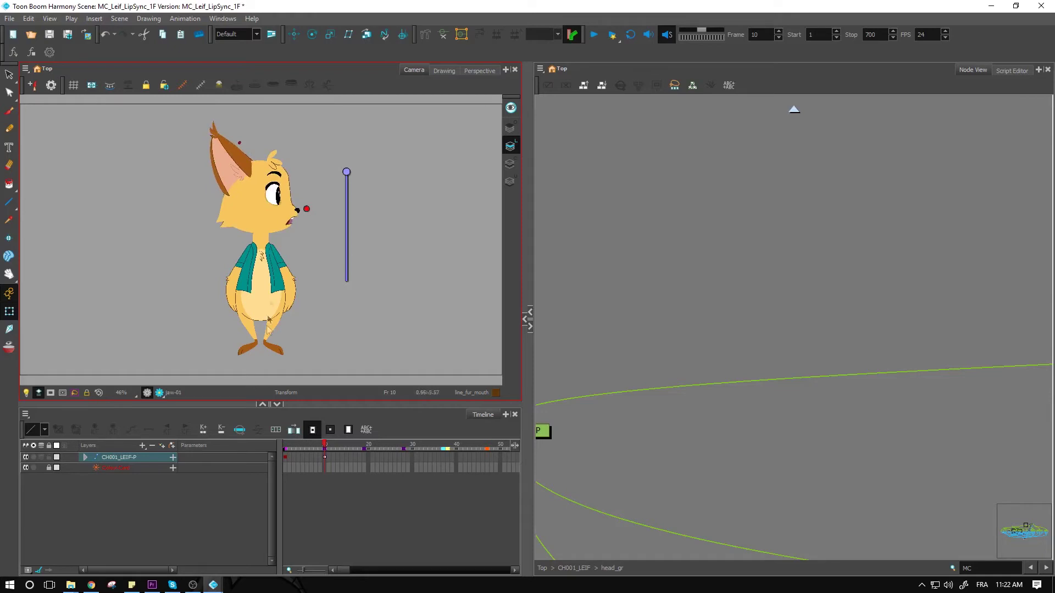
{"action": "left_click_drag", "start_coordinate": [307, 209], "coordinate": [278, 221]}
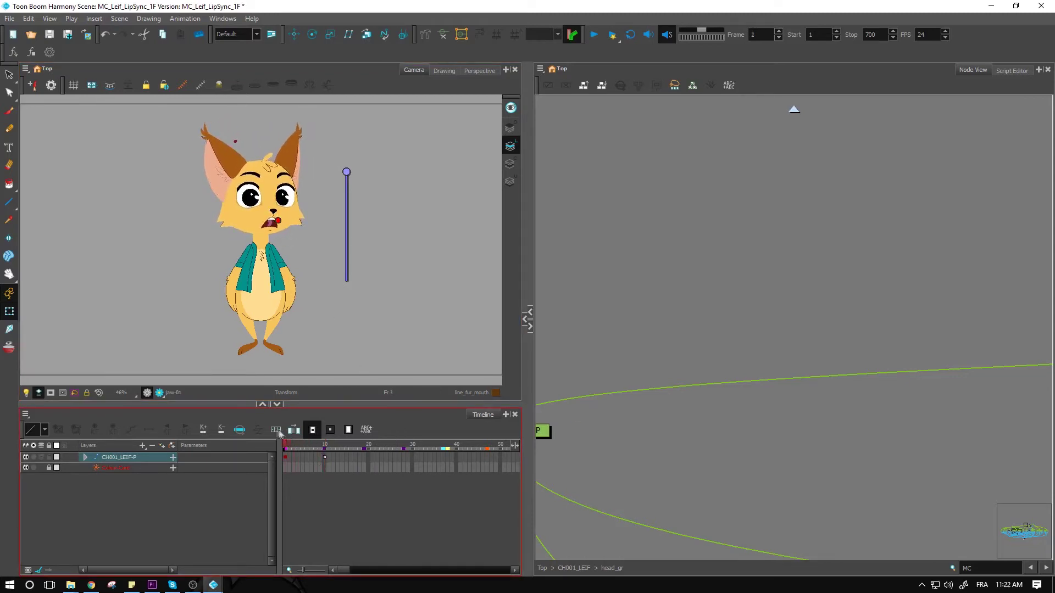
Key the new head pose at frame 10 and return to frame 1.
{"action": "left_click", "coordinate": [329, 429]}
{"action": "left_click", "coordinate": [281, 437]}
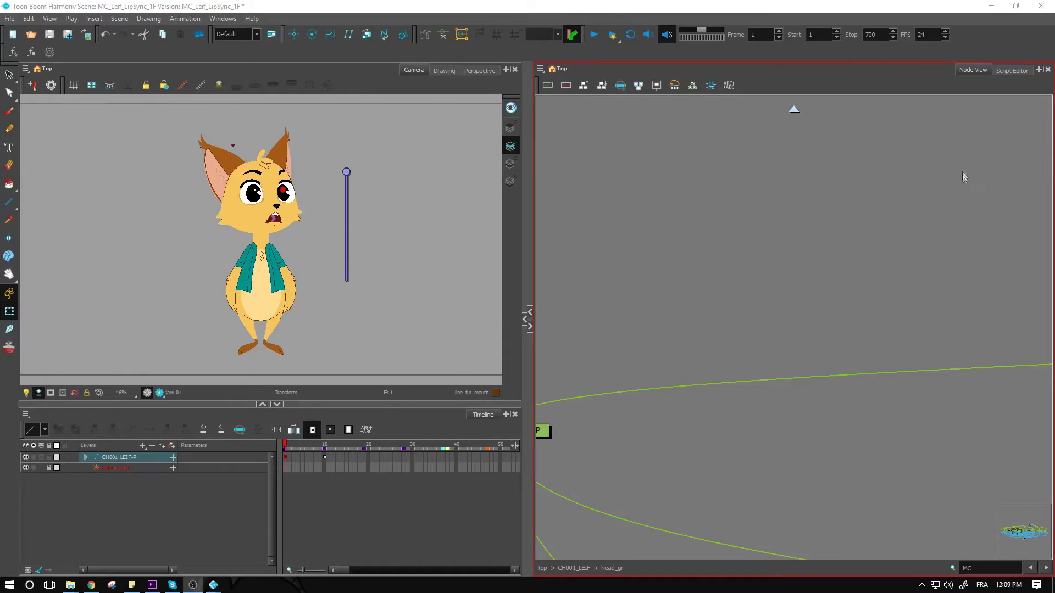
In the Script Editor, keep Project scope and display generateOrientationsOnly.js.
{"action": "left_click", "coordinate": [1007, 72]}
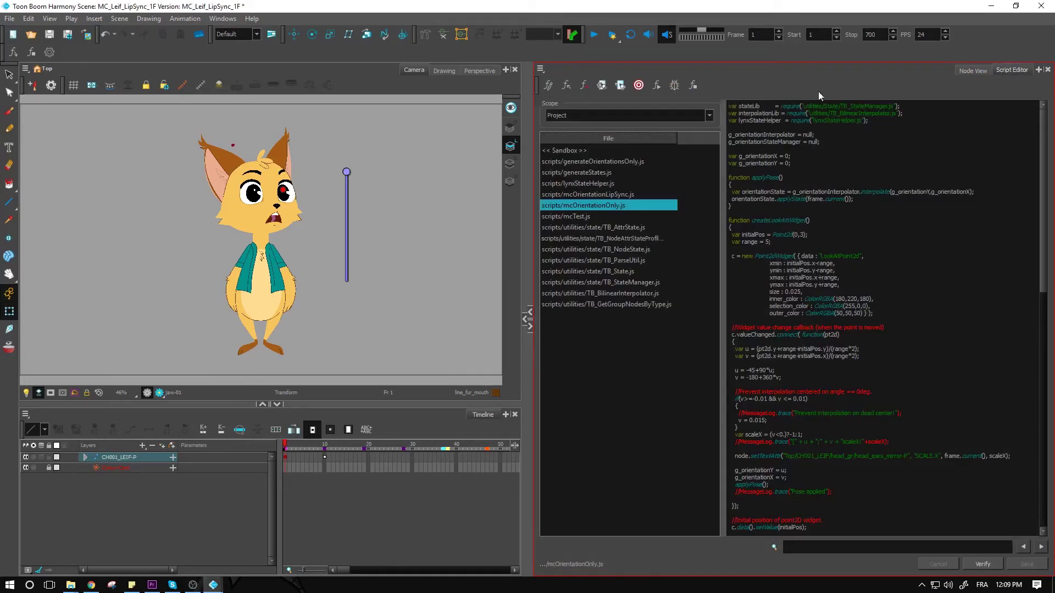
{"action": "left_click", "coordinate": [578, 117]}
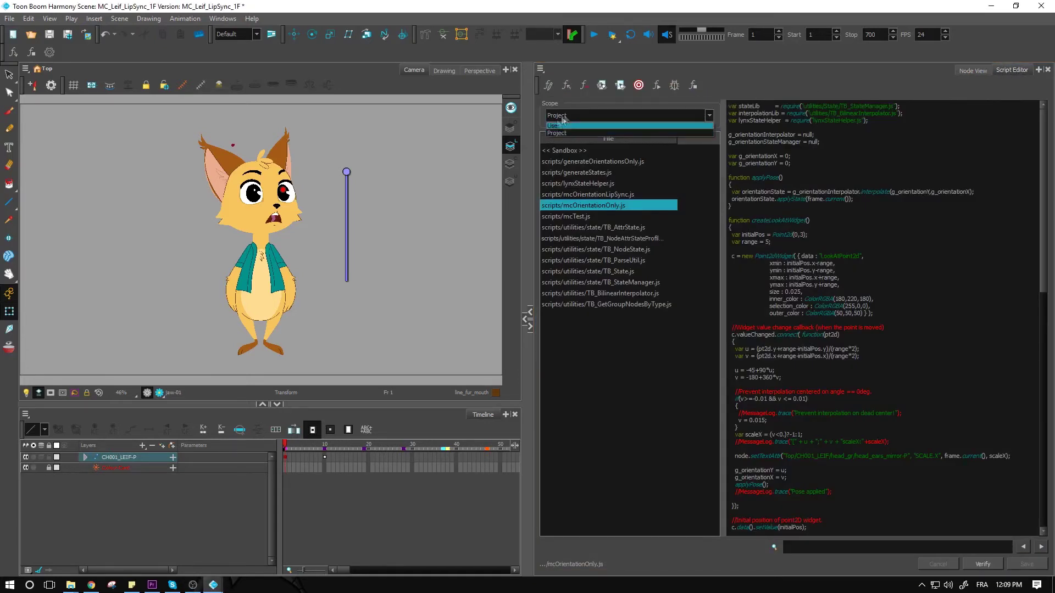
{"action": "left_click", "coordinate": [560, 133]}
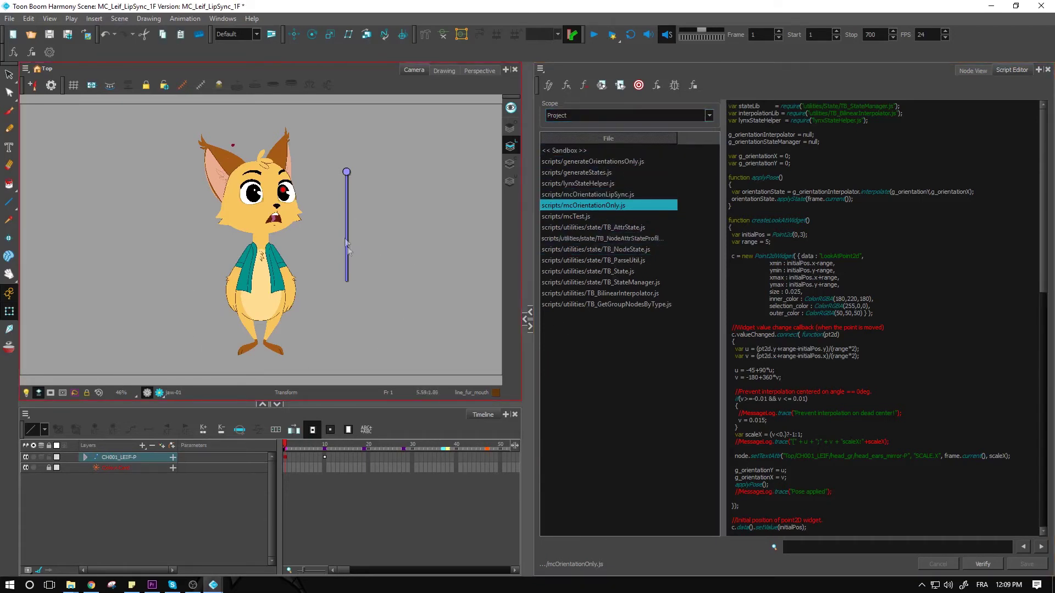
{"action": "left_click", "coordinate": [590, 163]}
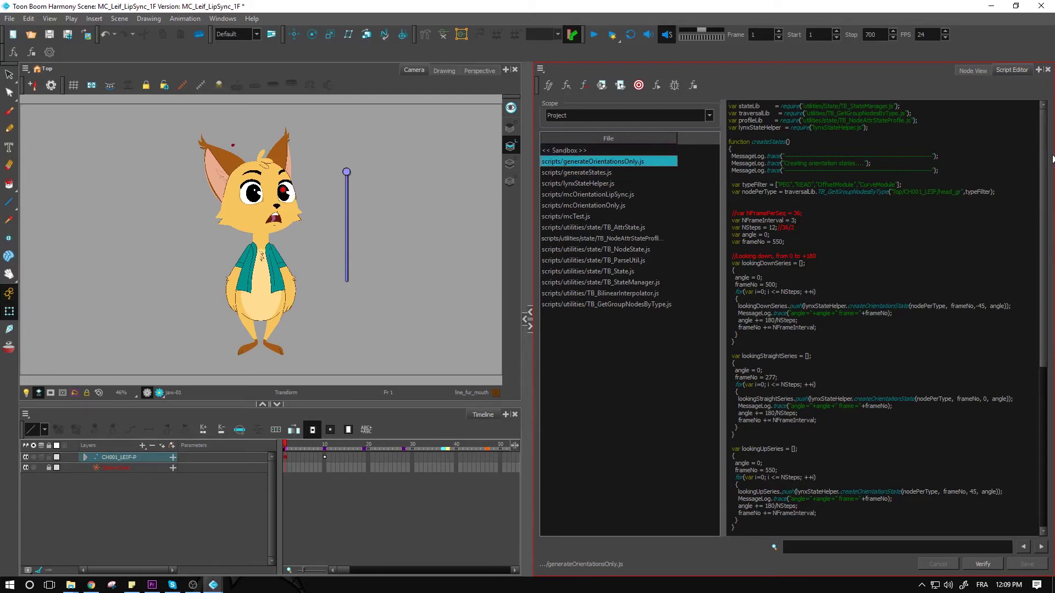
Scroll through generateOrientationsOnly.js, then switch to mcOrientationLipSync.js.
{"action": "left_click_drag", "start_coordinate": [1042, 161], "coordinate": [1038, 223]}
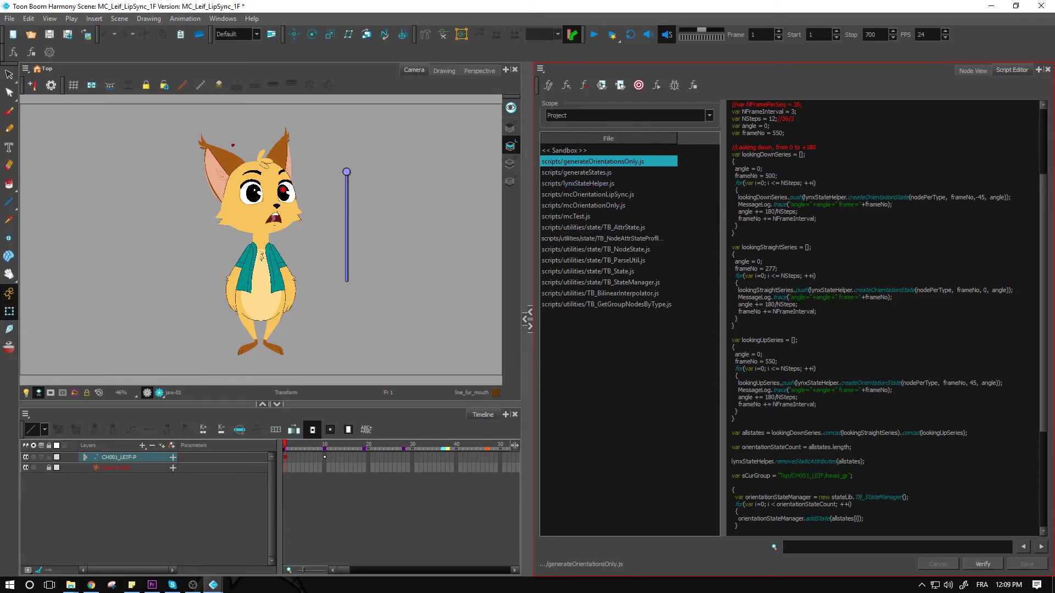
{"action": "left_click_drag", "start_coordinate": [1049, 203], "coordinate": [1044, 306]}
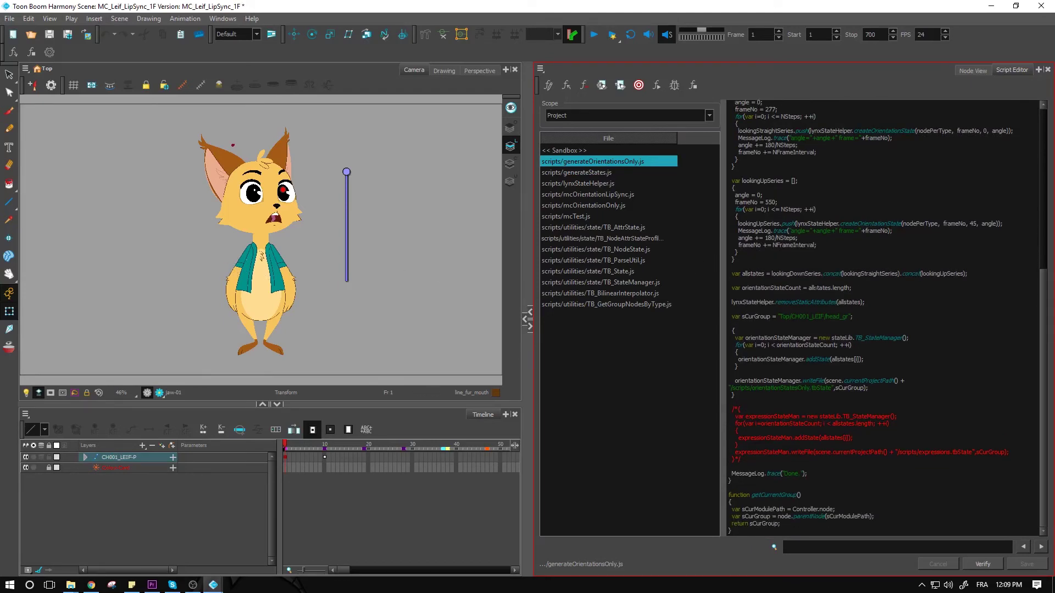
{"action": "scroll", "coordinate": [1021, 169], "scroll_direction": "up", "scroll_amount": 10}
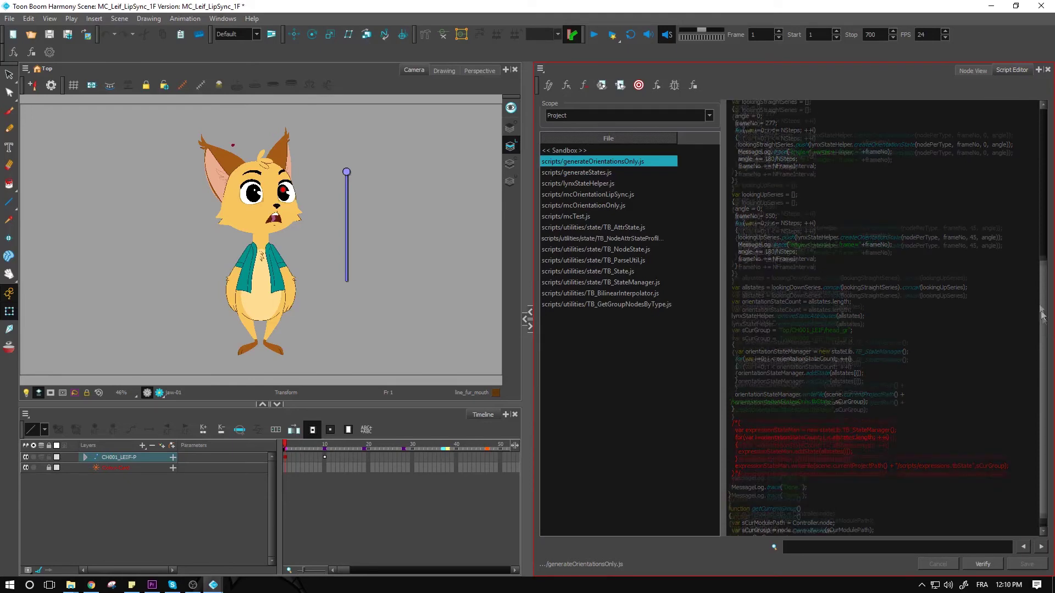
{"action": "left_click", "coordinate": [615, 196]}
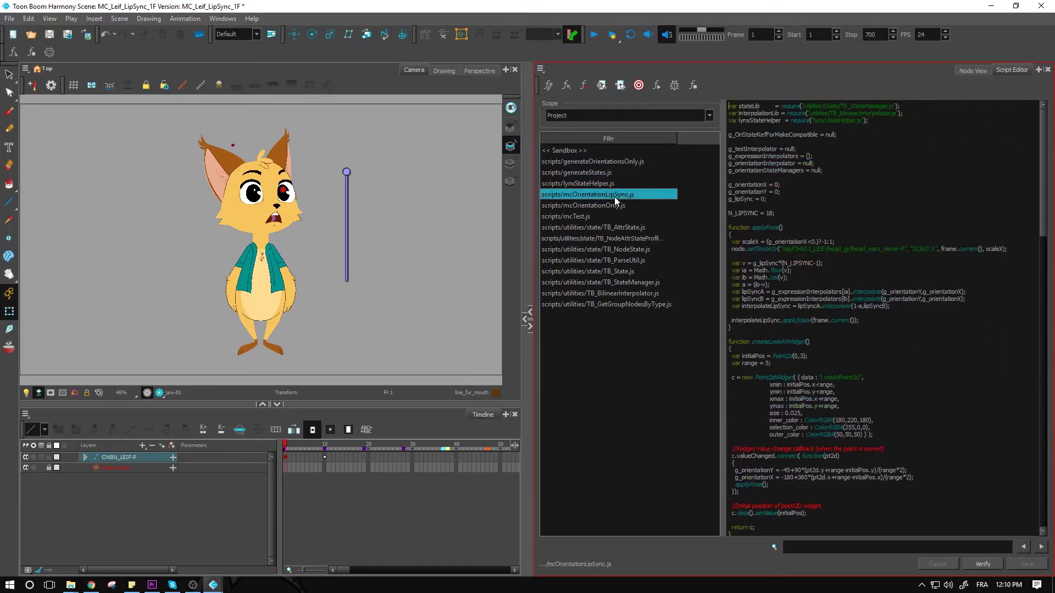
{"action": "left_click_drag", "start_coordinate": [1047, 201], "coordinate": [1044, 295]}
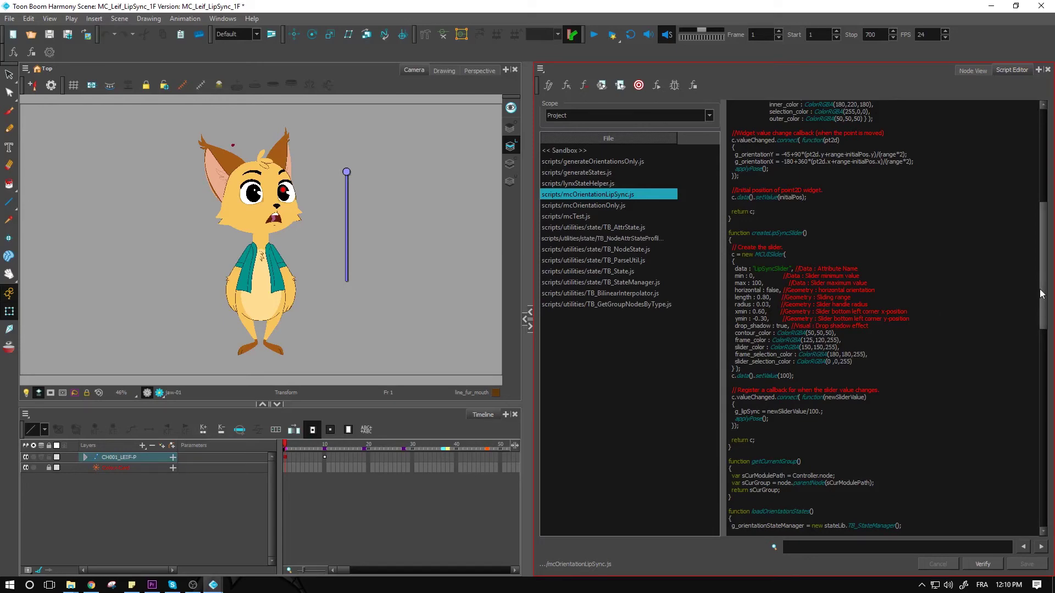
{"action": "left_click_drag", "start_coordinate": [1041, 294], "coordinate": [1040, 375]}
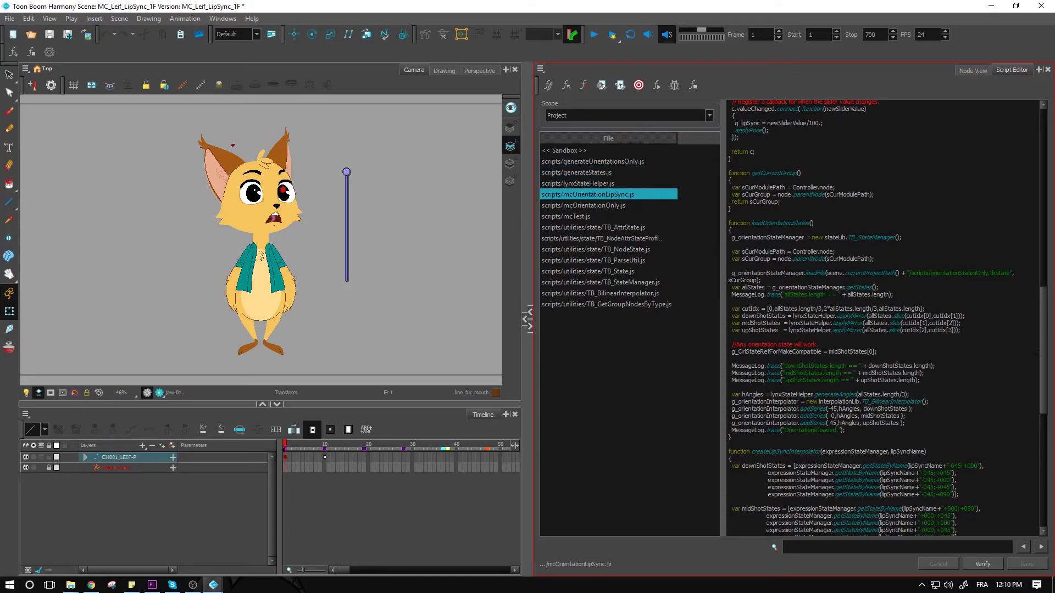
{"action": "left_click_drag", "start_coordinate": [1040, 351], "coordinate": [1039, 404]}
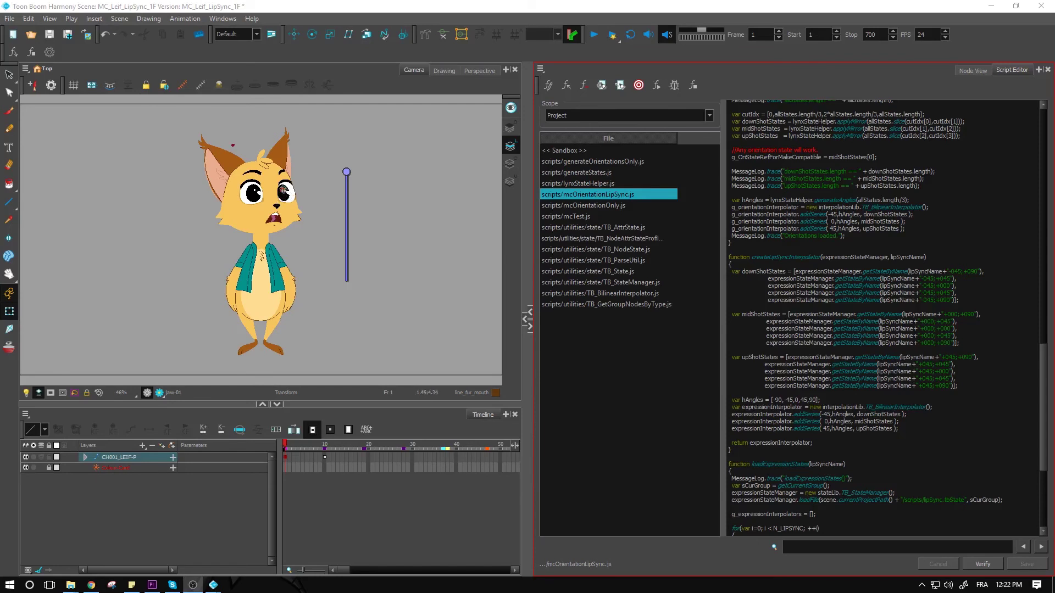
Drag the master controller's head point up toward the forehead so Leif faces front at frame 1.
{"action": "left_click", "coordinate": [282, 195]}
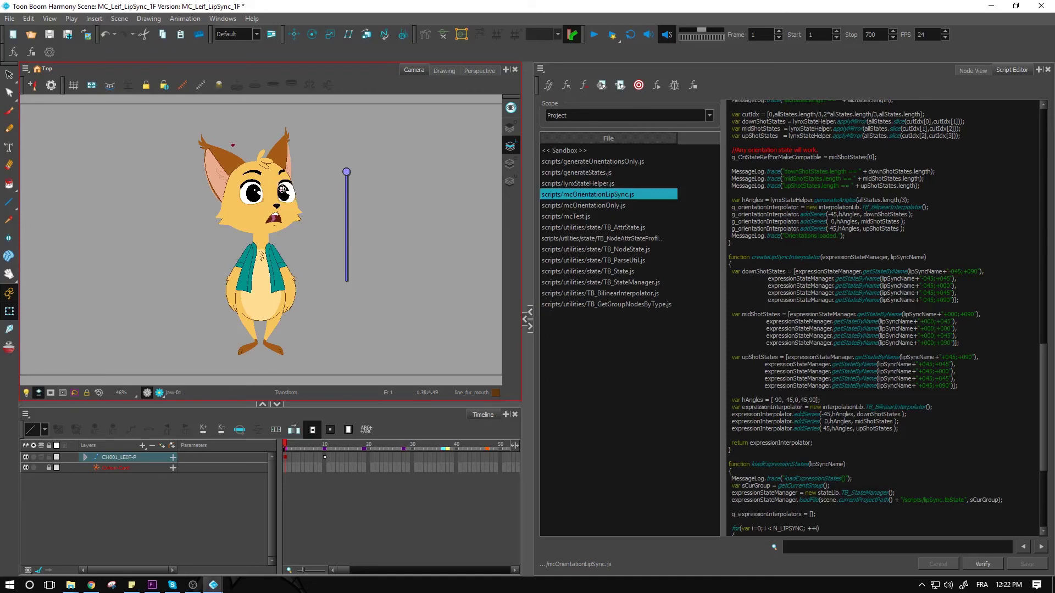
{"action": "mouse_move", "coordinate": [282, 189]}
{"action": "left_mouse_down"}
{"action": "mouse_move", "coordinate": [258, 170]}
{"action": "mouse_move", "coordinate": [269, 167]}
{"action": "mouse_move", "coordinate": [256, 189]}
{"action": "mouse_move", "coordinate": [268, 165]}
{"action": "mouse_move", "coordinate": [272, 178]}
{"action": "left_mouse_up"}
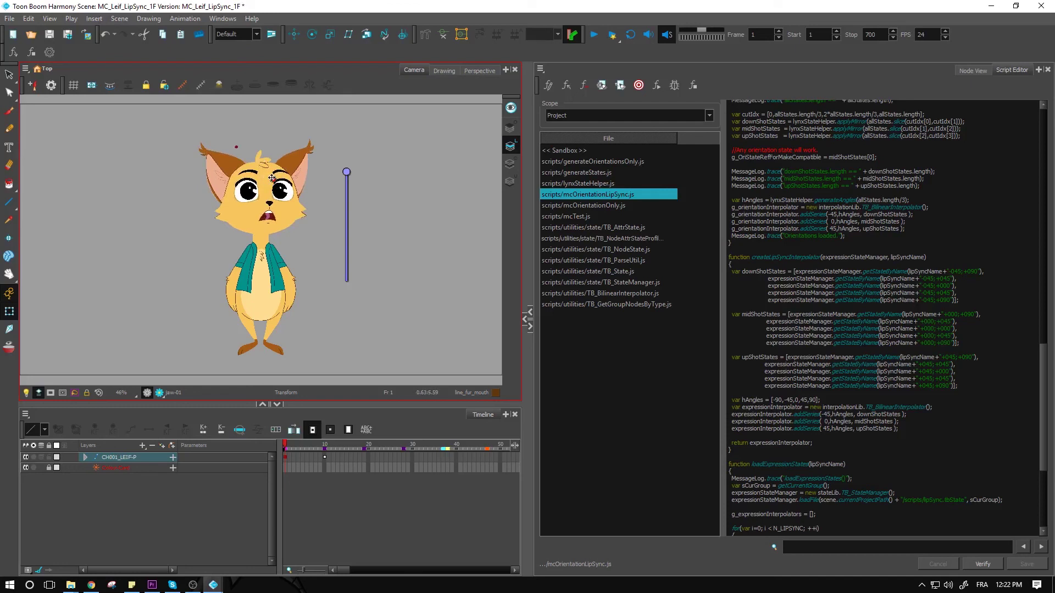